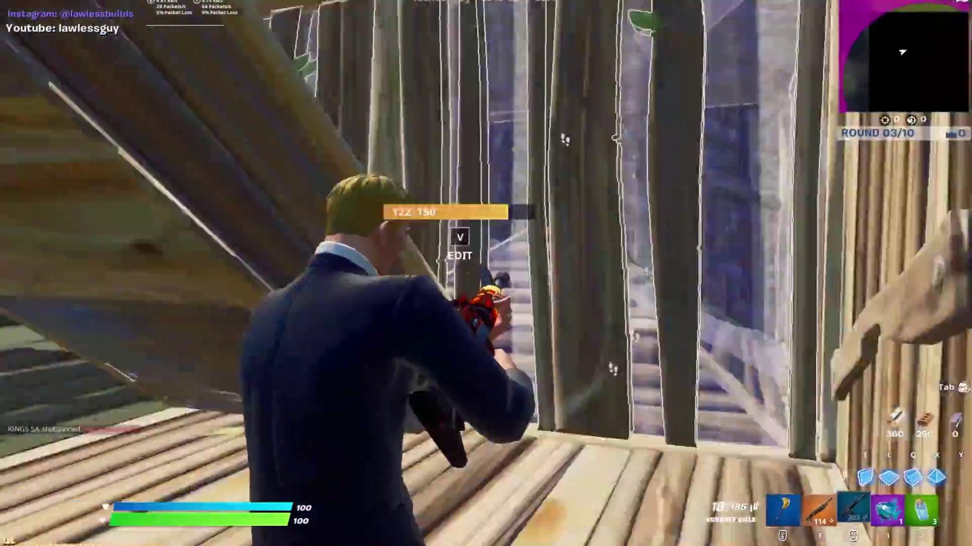
key("f")
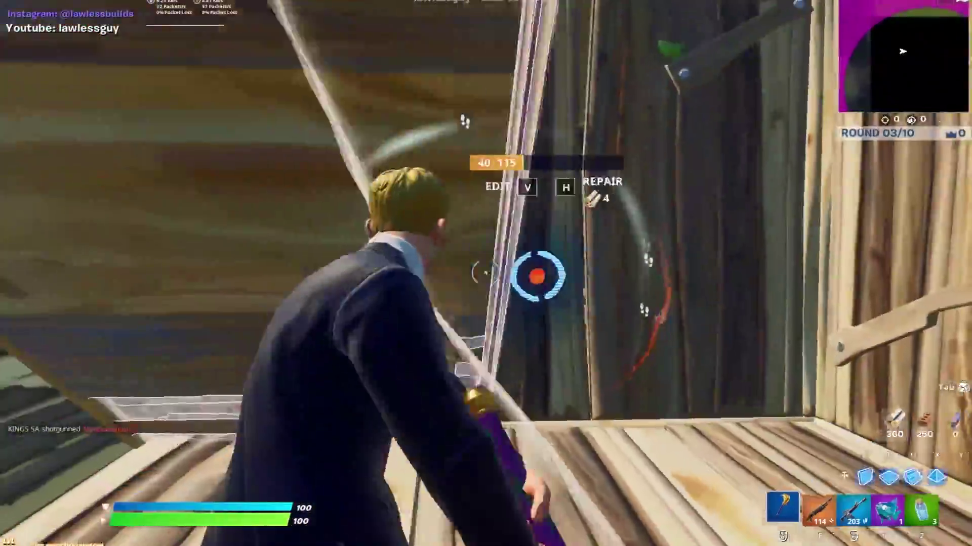
key("v")
left_click(486, 273)
left_click(486, 273)
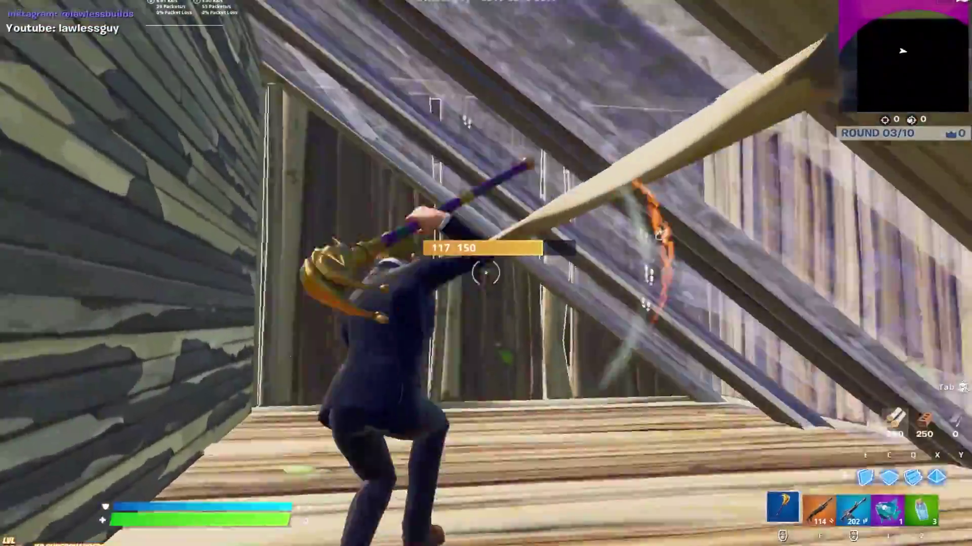
left_click(486, 274)
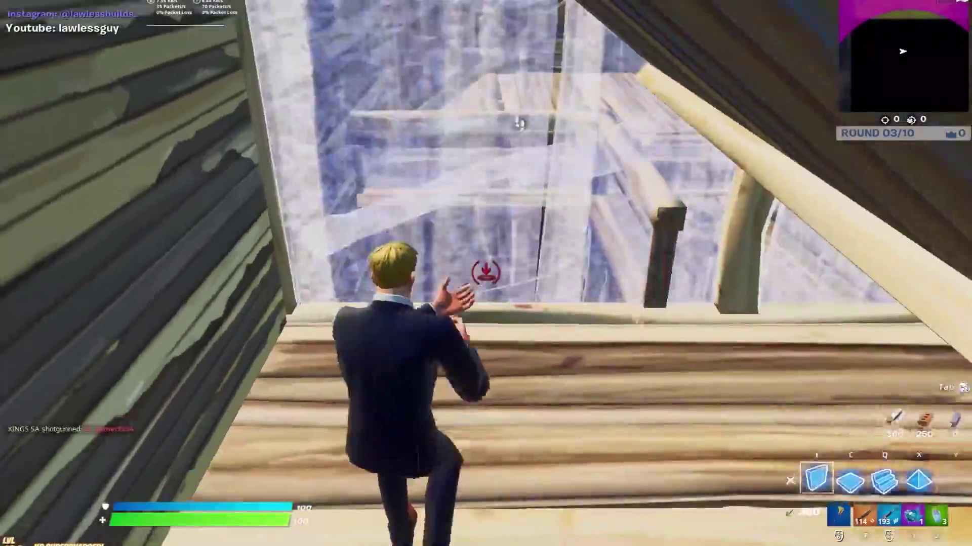
key("f")
left_click(486, 273)
key("v")
left_click(486, 273)
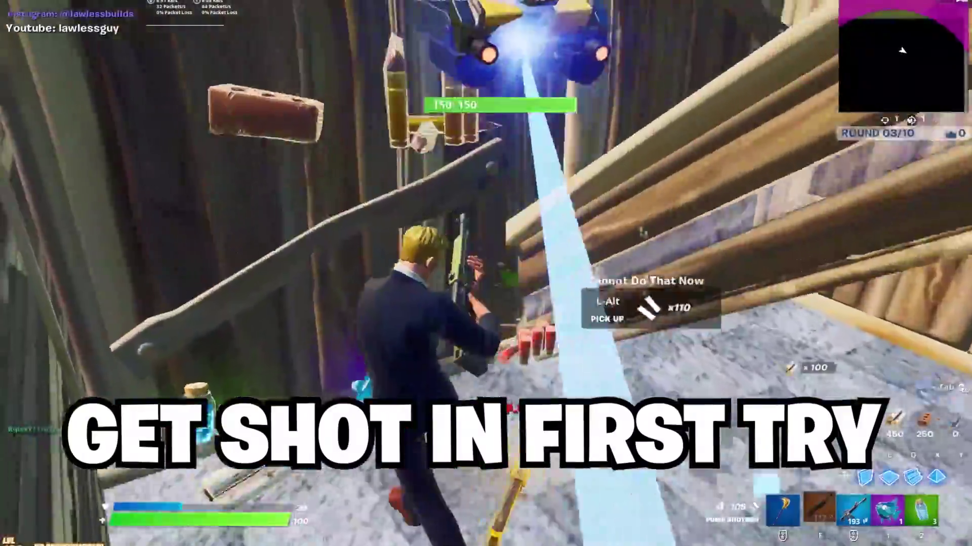
key("1")
left_click(486, 273)
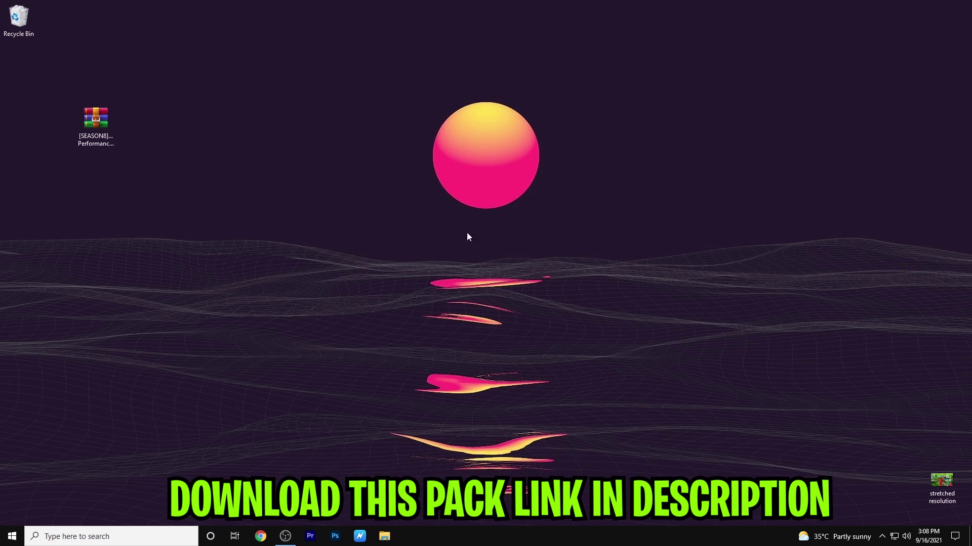
- Switch to Chrome and open the FreeSums post about fixing mobile builds on performance mode in Chapter 2 Season 8
left_click_drag(122, 134, 429, 124)
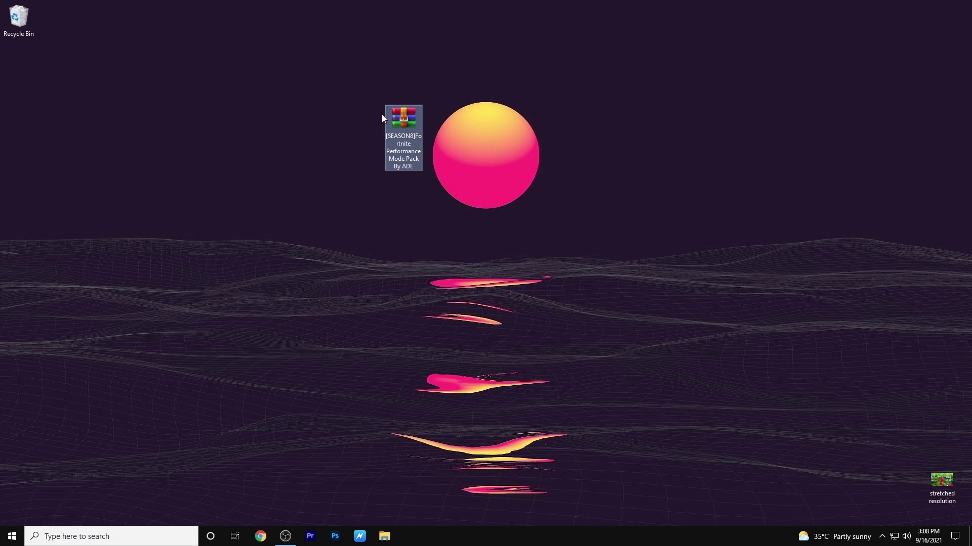
left_click(260, 536)
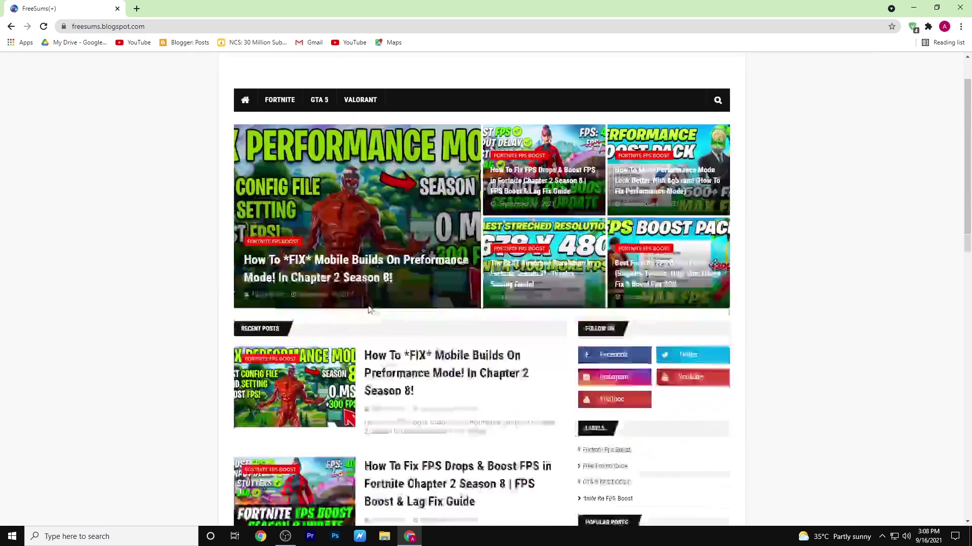
scroll(353, 281, "down", 2)
left_click(352, 282)
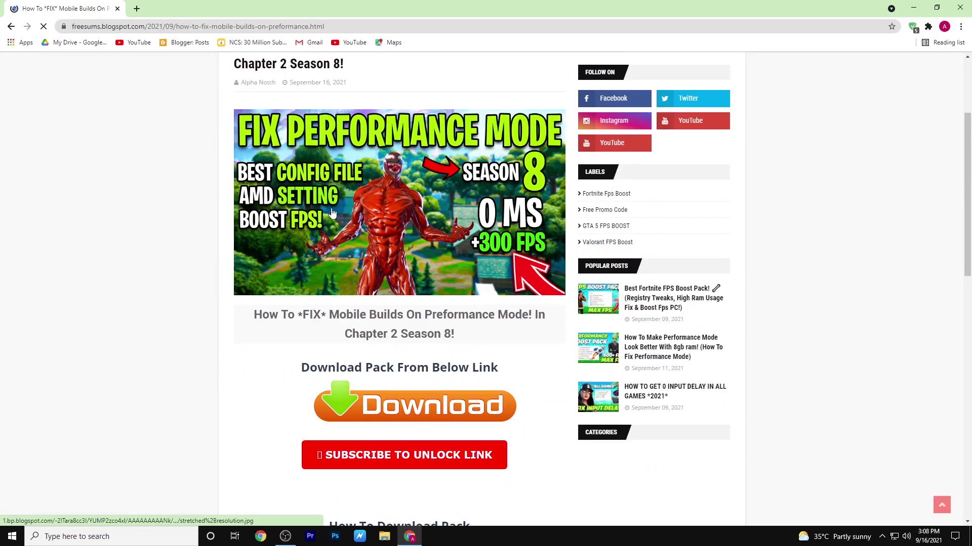
- Follow the post's subscribe-to-unlock link, subscribe to the ADEX YouTube channel and turn on all notifications
scroll(396, 230, "down", 4)
left_click(385, 251)
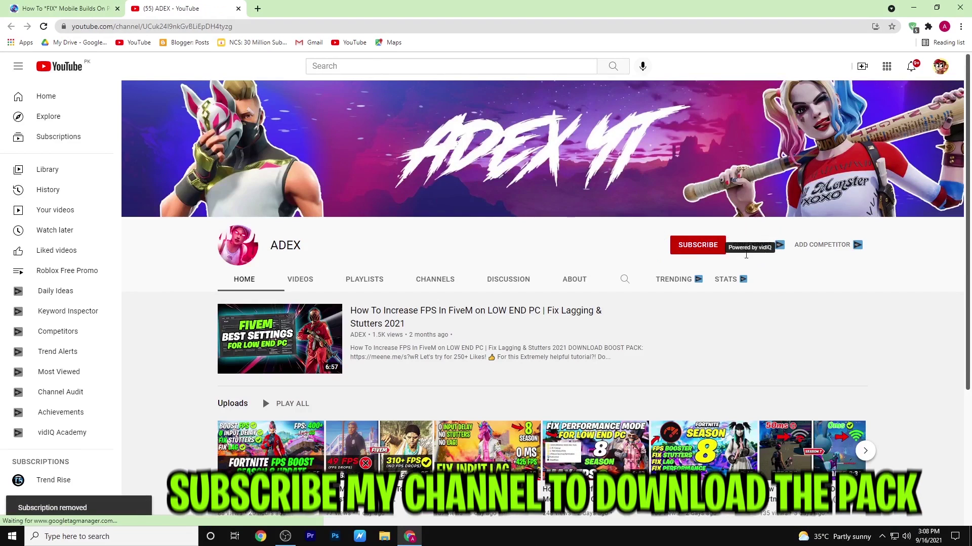
left_click(700, 248)
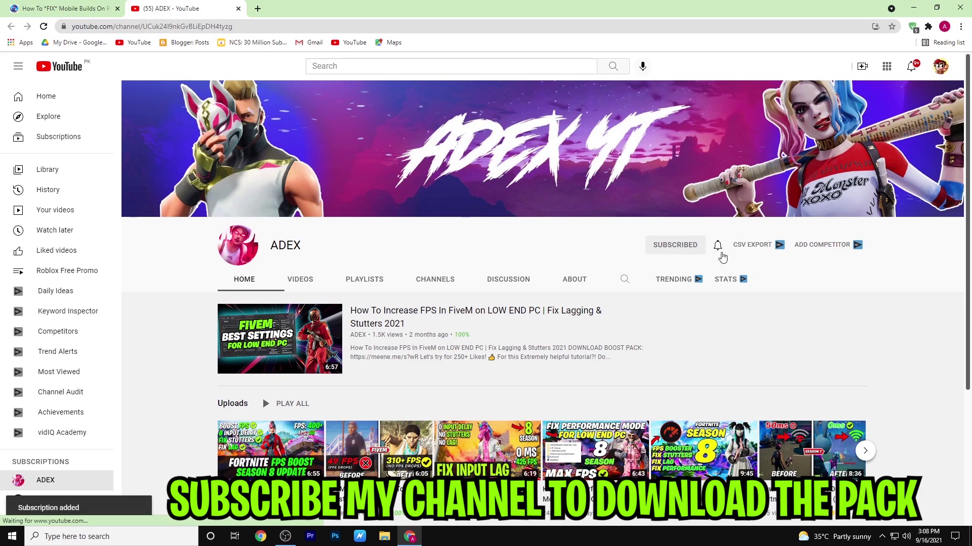
left_click(687, 245)
left_click(687, 245)
left_click(718, 245)
left_click(738, 265)
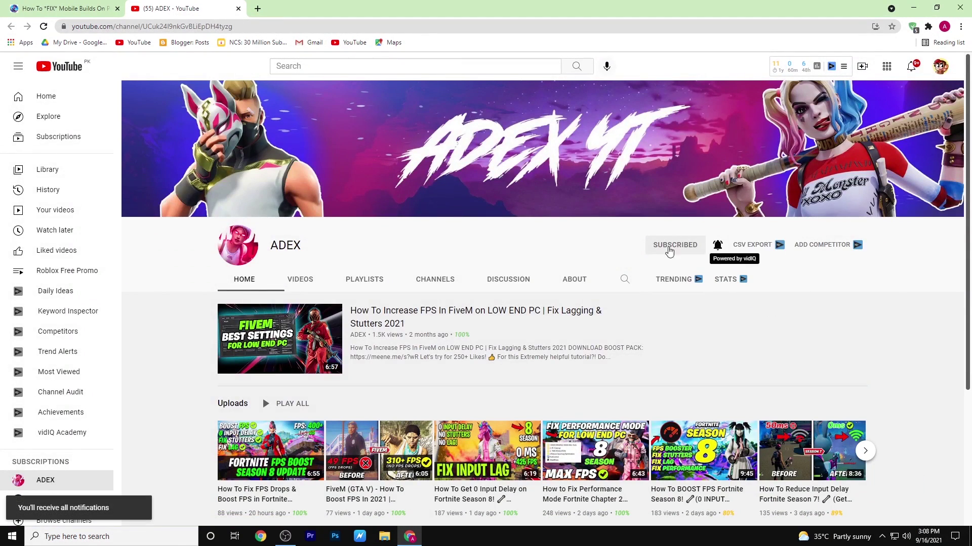
- Return to the blog post, open the unlocked download link to the pack on Google Drive, and minimize the browser
left_click(65, 8)
scroll(277, 247, "down", 7)
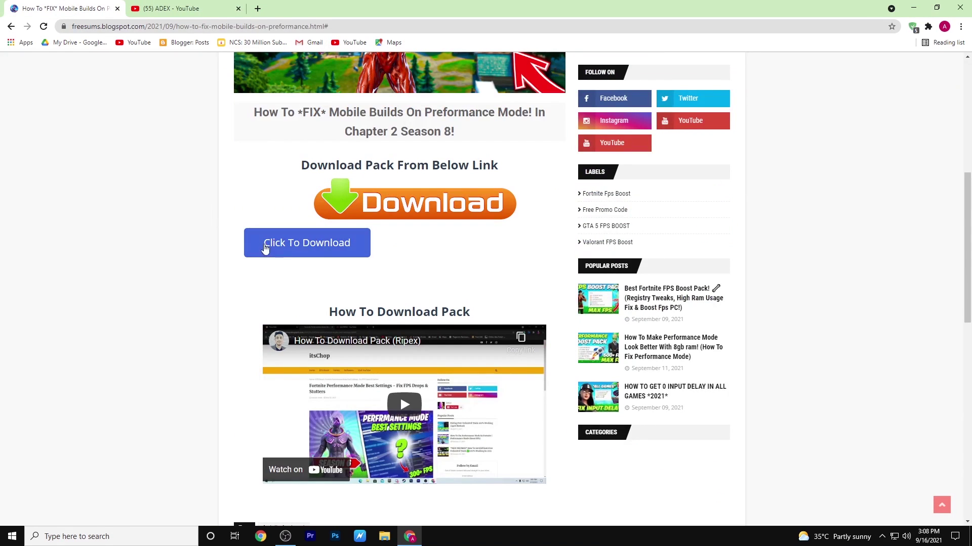
left_click(292, 245)
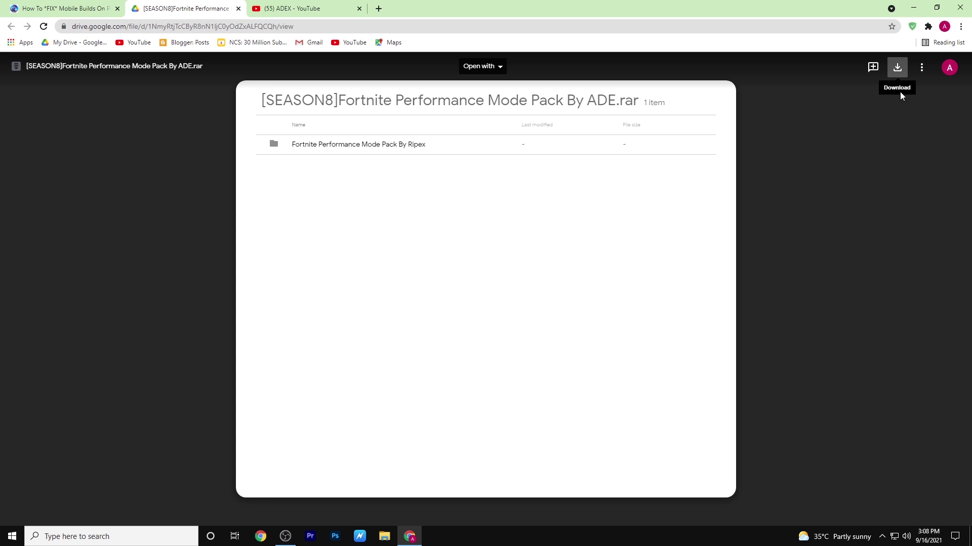
left_click(913, 6)
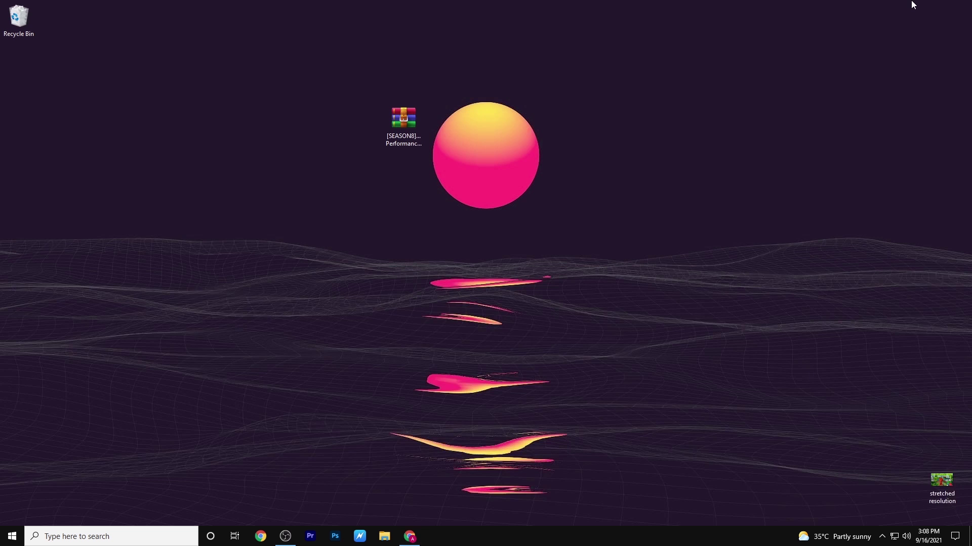
- Extract the [SEASON8] Fortnite Performance Mode Pack archive onto the desktop and move the extracted folder beside the archive
right_click(402, 112)
left_click(438, 150)
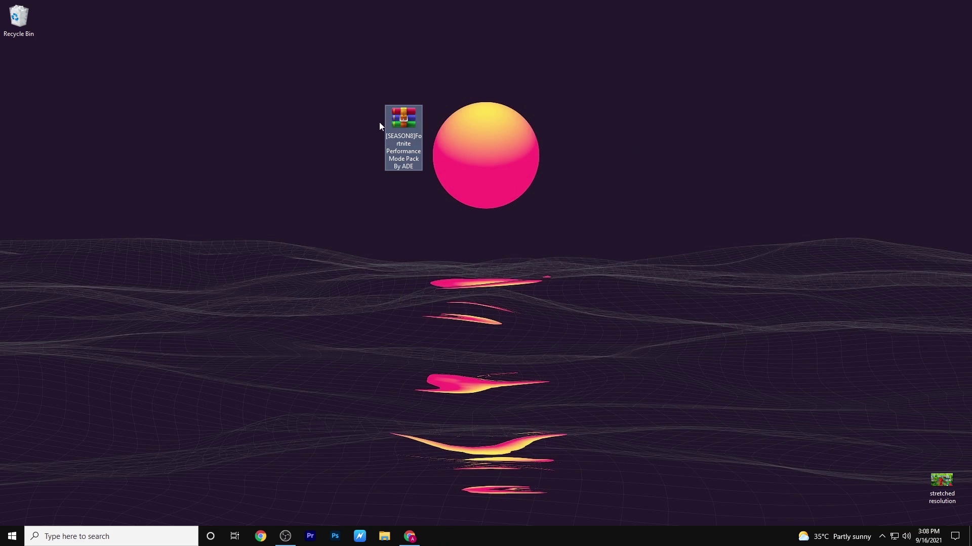
left_click_drag(19, 87, 504, 109)
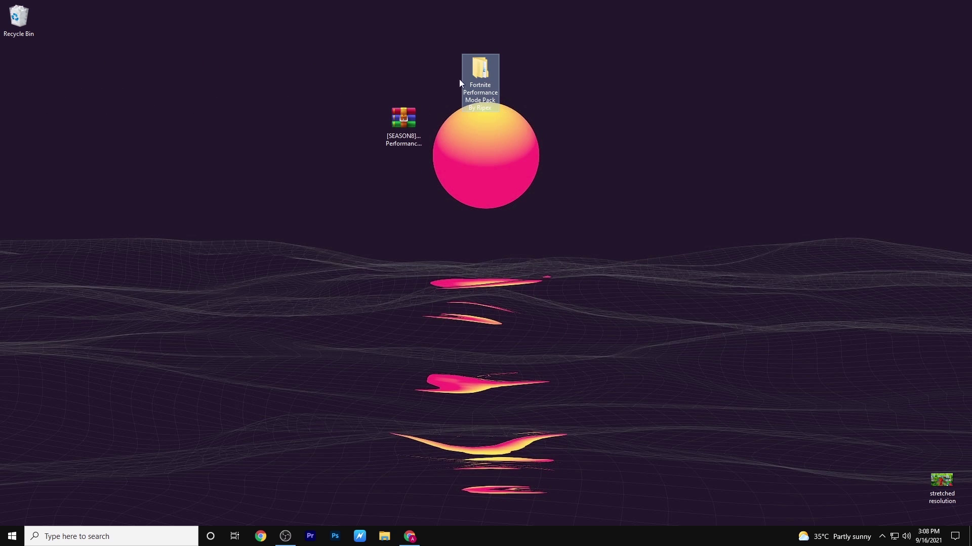
- Open the extracted Fortnite Performance Mode Pack folder and maximize its window
double_click(490, 74)
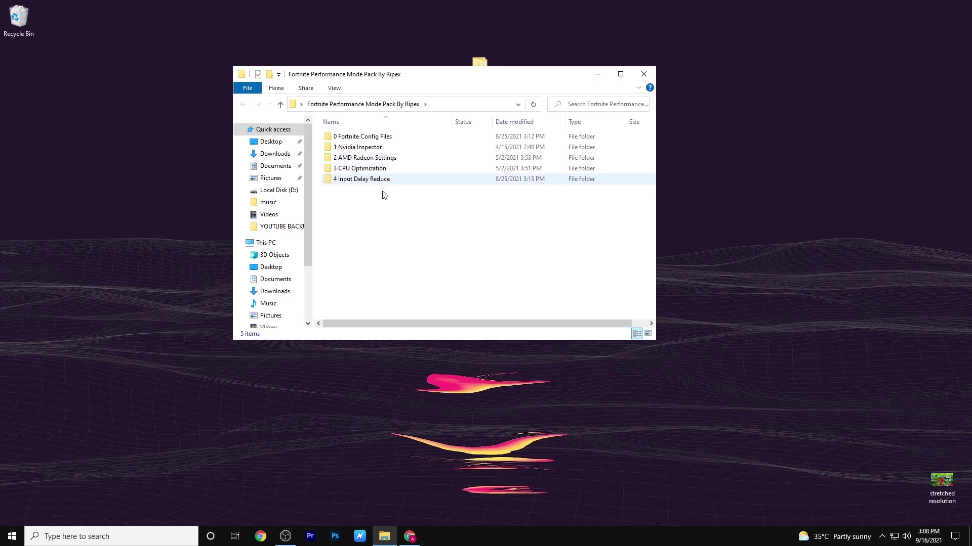
left_click_drag(383, 191, 426, 126)
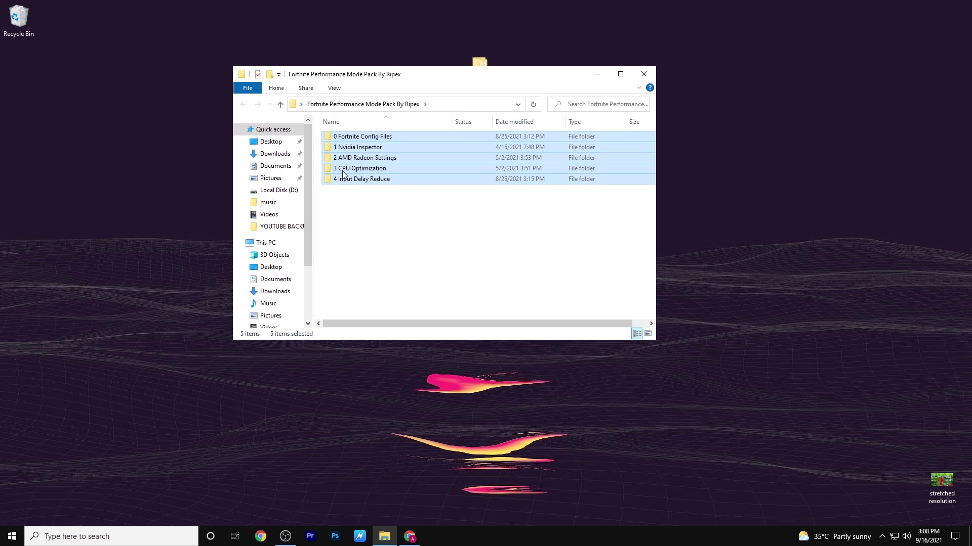
left_click(381, 195)
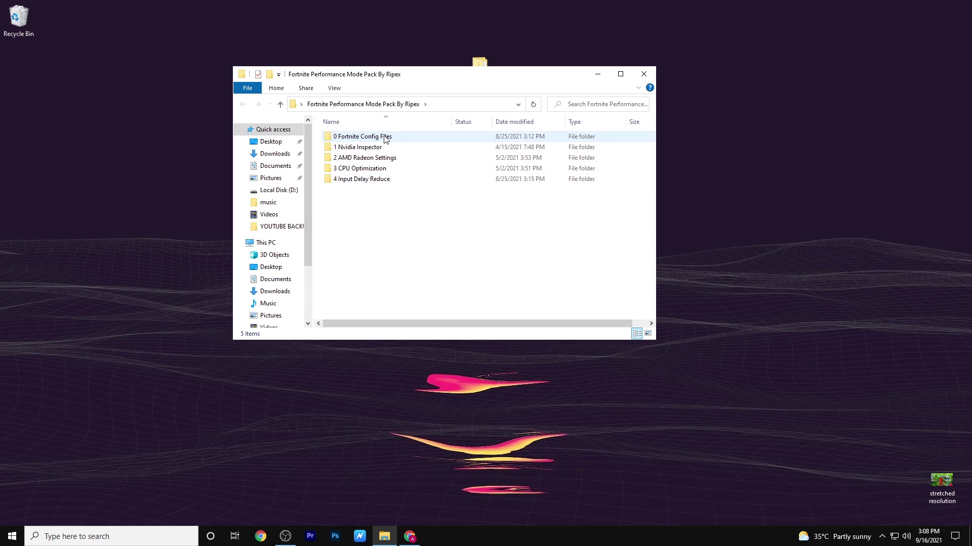
left_click(620, 74)
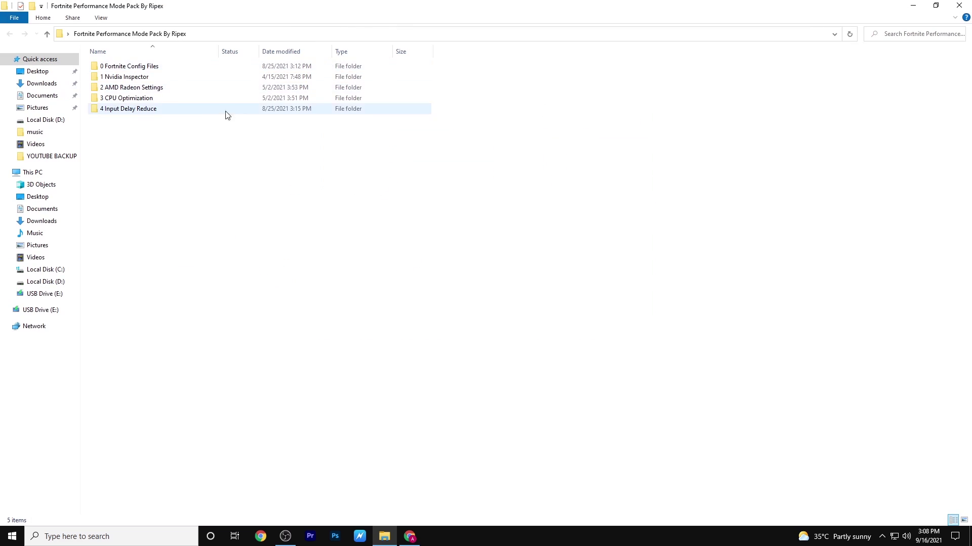
- Open the 0 Fortnite Config Files folder and copy the GameUserSettings configuration file
double_click(139, 67)
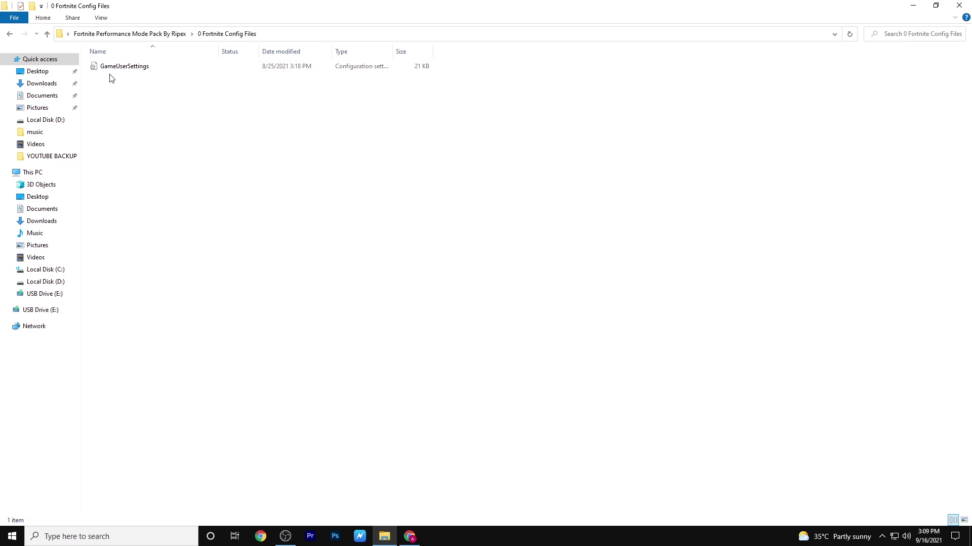
right_click(429, 172)
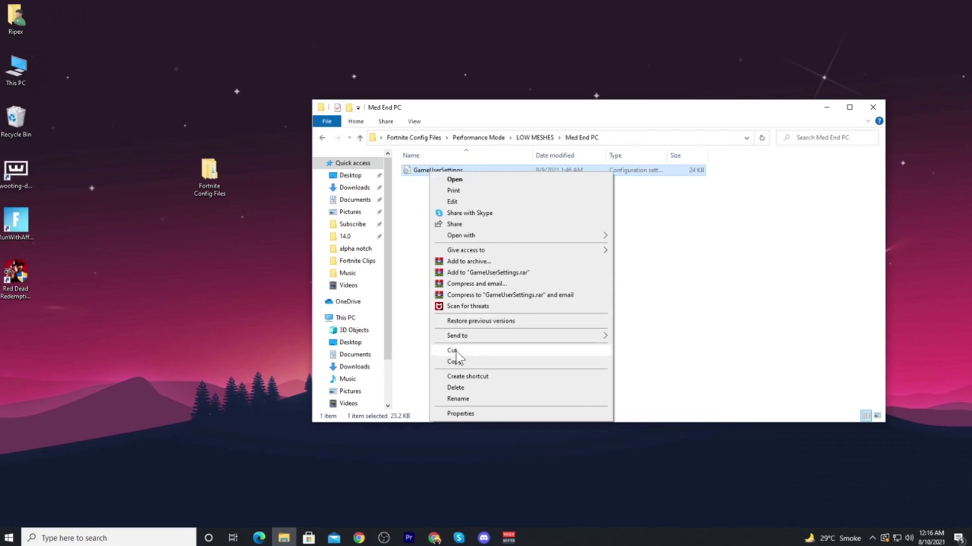
left_click(457, 361)
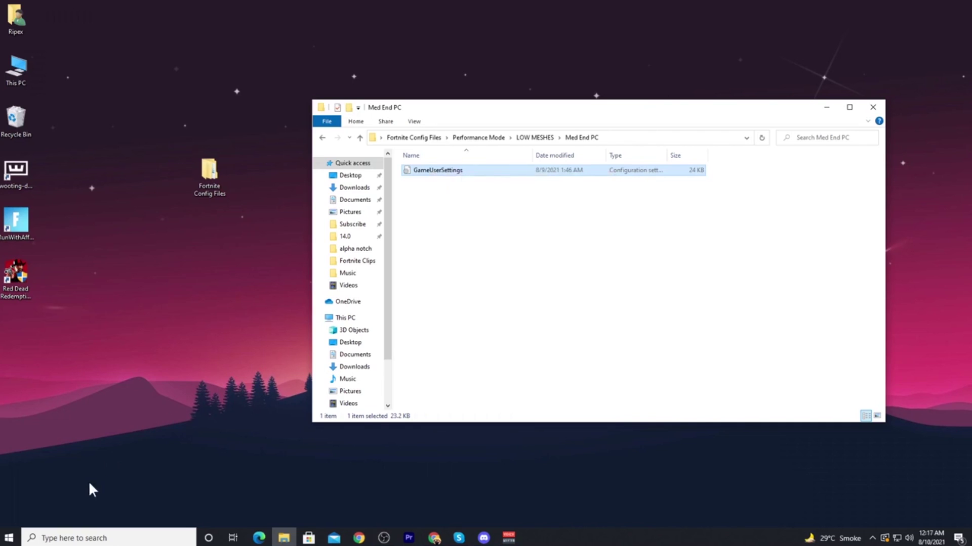
- Open the %appdata% location through Windows search and go to the Local folder under AppData
left_click(65, 538)
type("%")
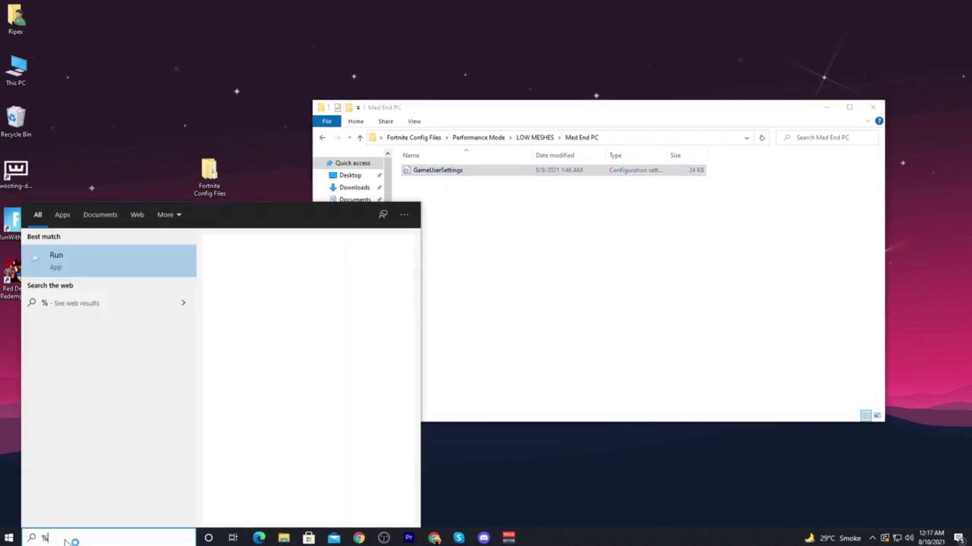
type("appda")
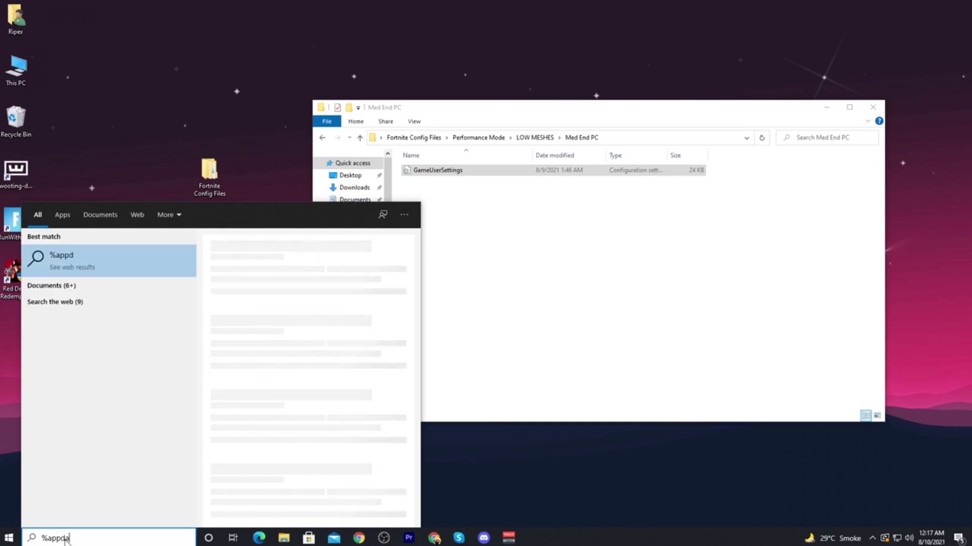
type("ta%")
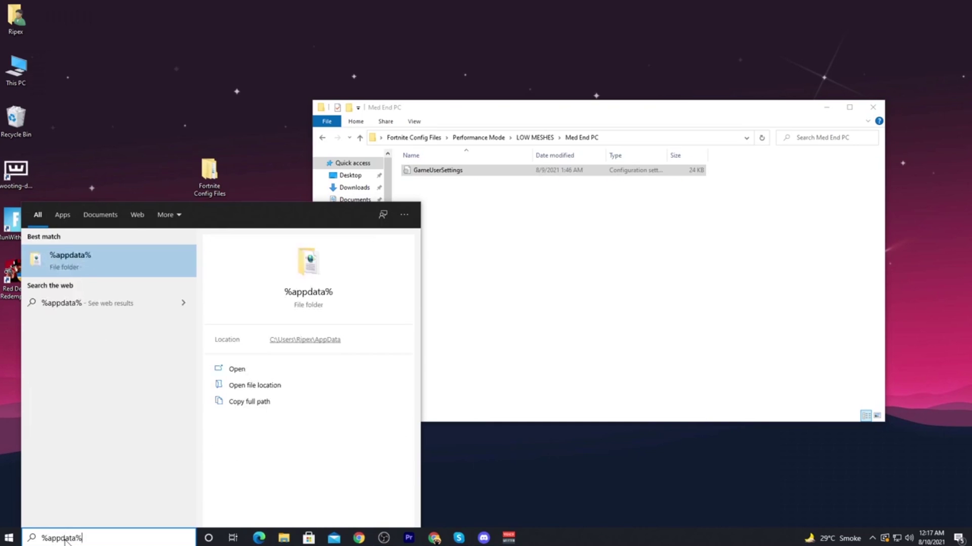
key("Return")
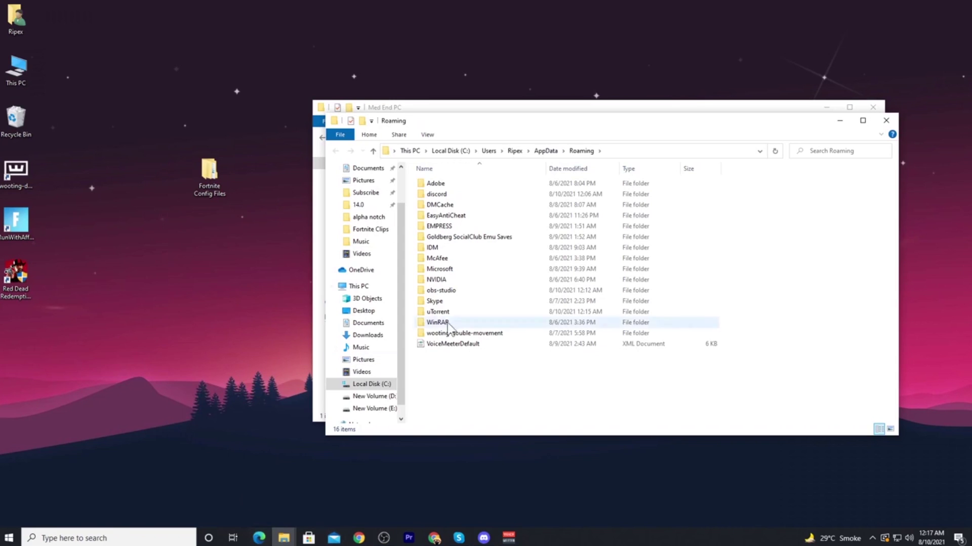
left_click(542, 152)
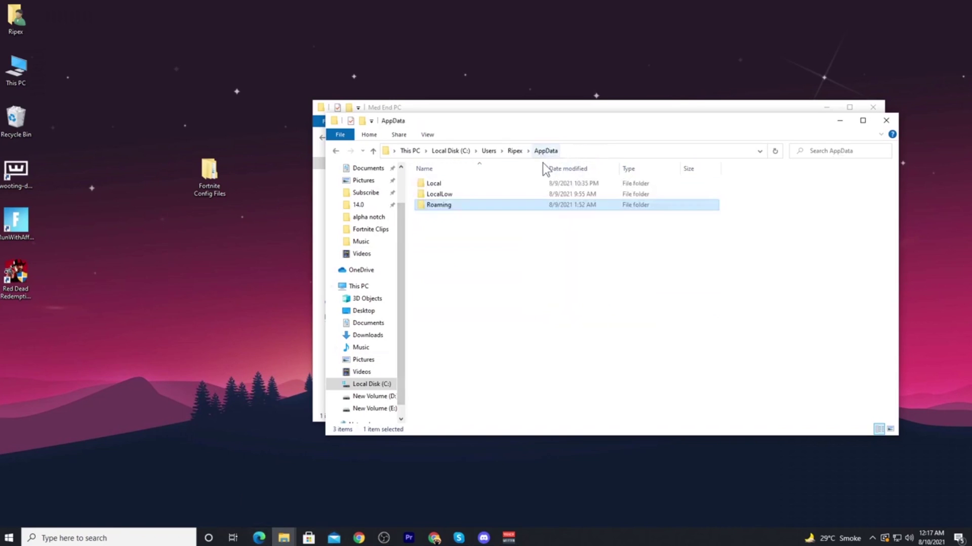
double_click(436, 185)
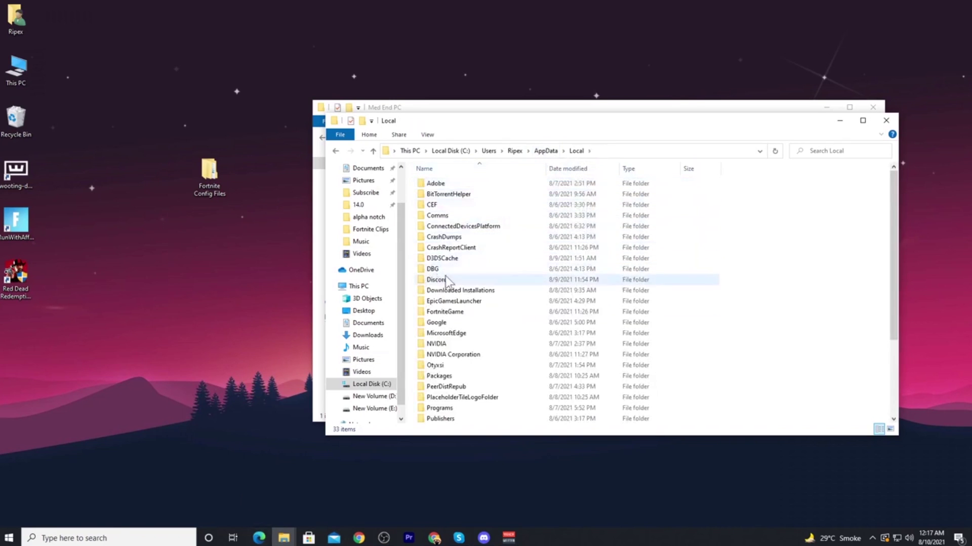
- Maximize the Local folder window and browse to FortniteGame > Saved > Config > WindowsClient
double_click(542, 123)
key("f")
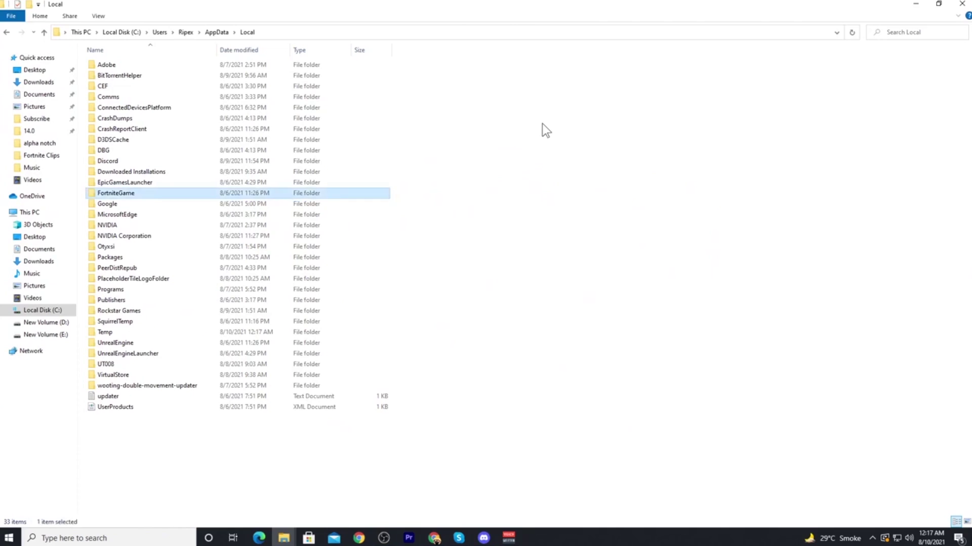
double_click(106, 194)
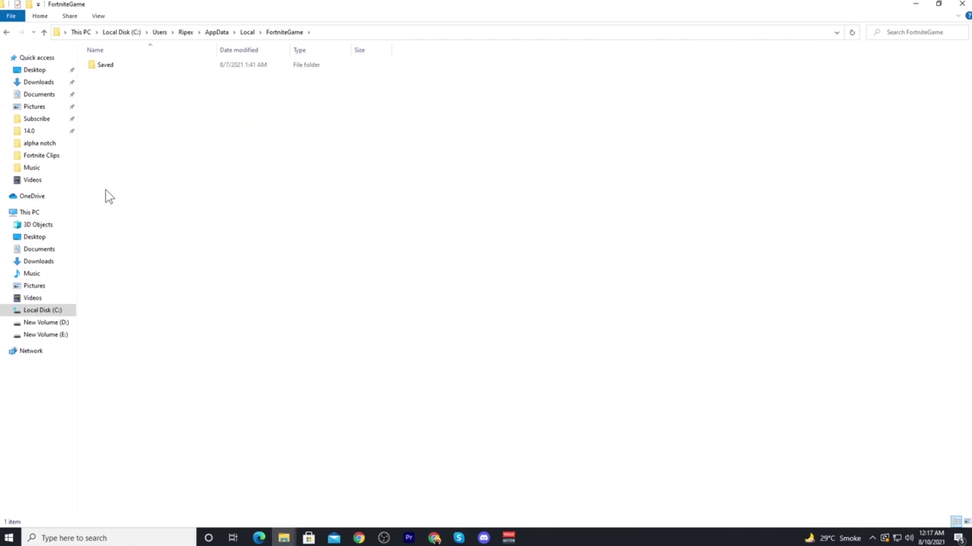
double_click(110, 69)
double_click(118, 74)
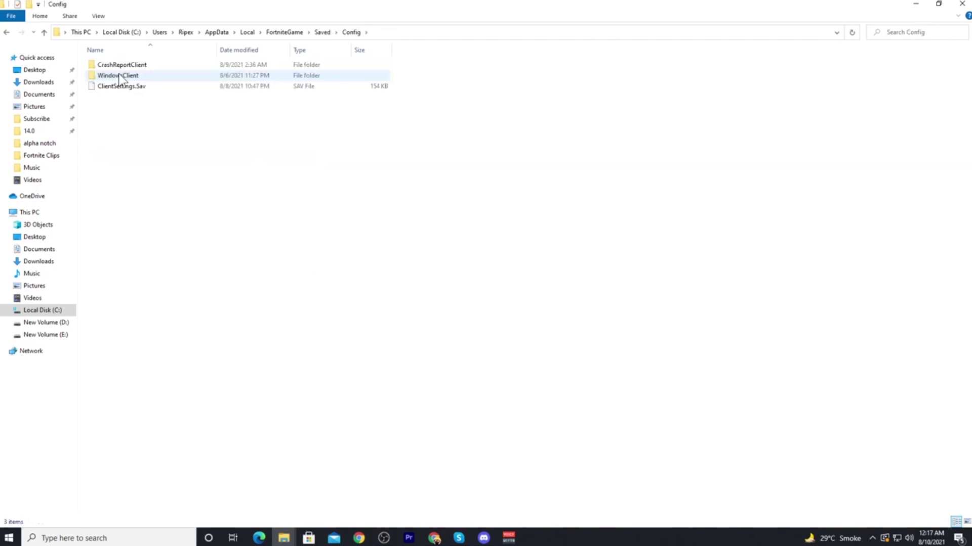
double_click(118, 74)
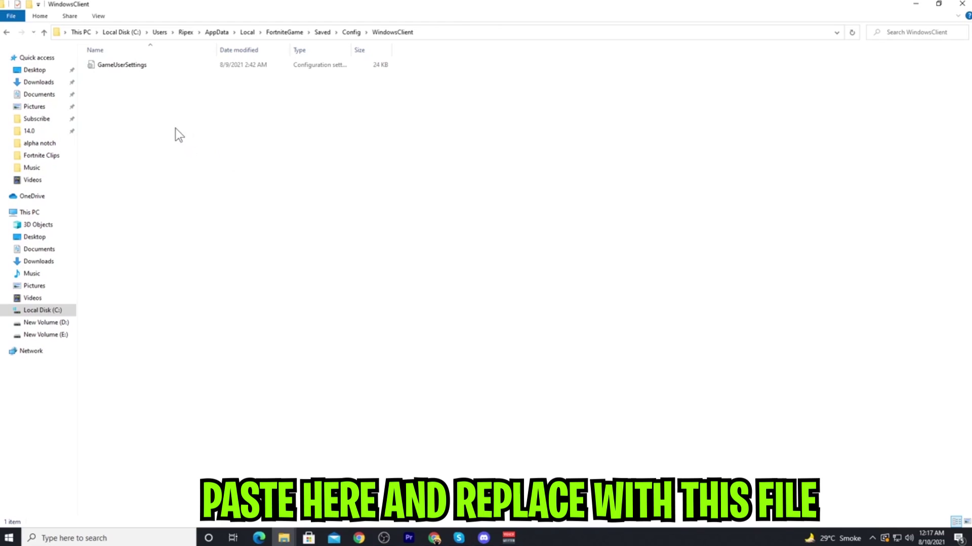
- Paste the copied GameUserSettings file into the WindowsClient folder, replacing the existing one
right_click(146, 111)
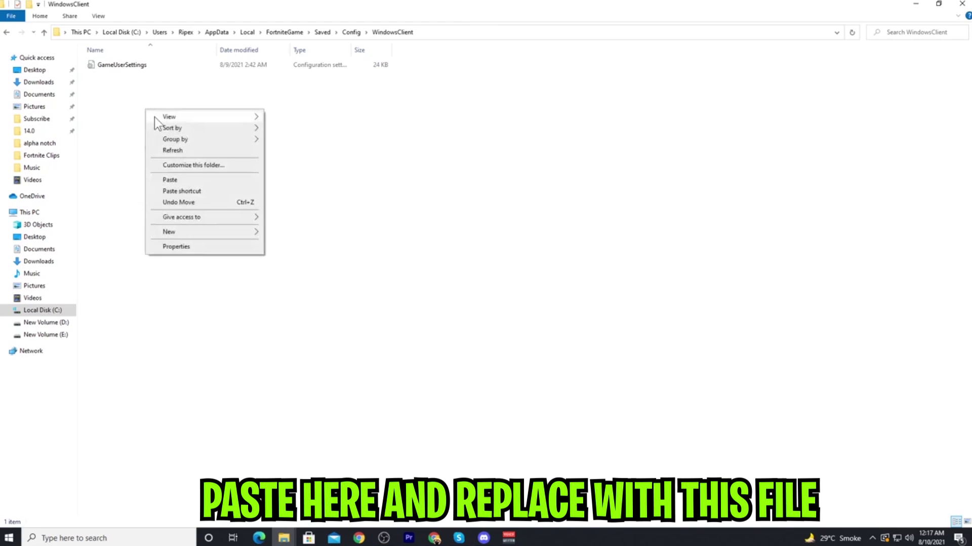
left_click(181, 178)
left_click(167, 196)
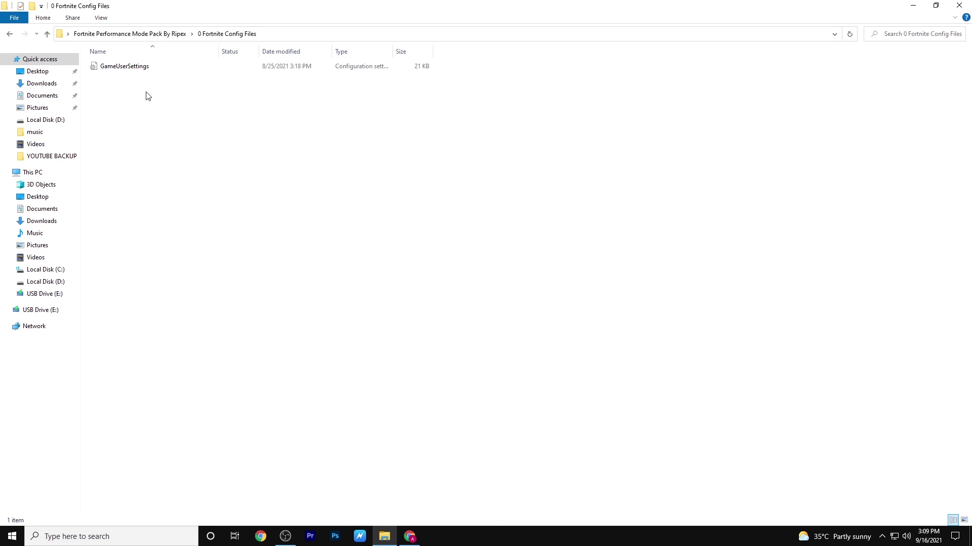
- Go back to the pack folder and open the 1 Nvidia Inspector folder to look at the RipexProfile.nip file
key("alt+Left")
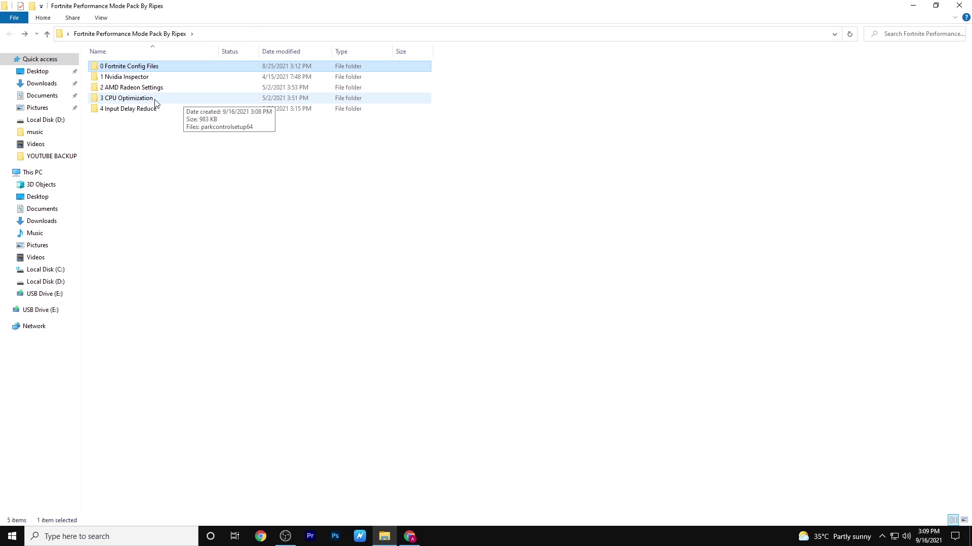
double_click(137, 78)
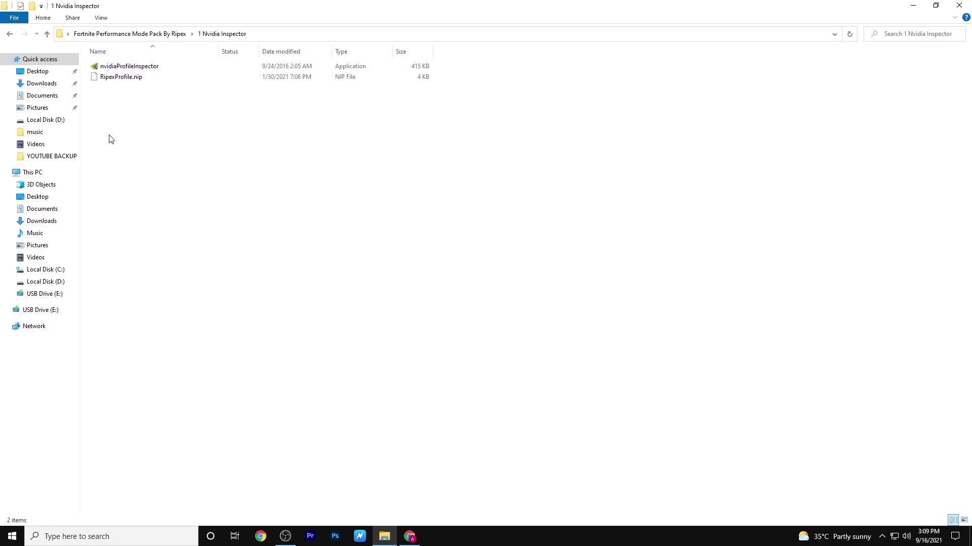
left_click(129, 76)
- Open the 2 AMD Radeon Settings folder and examine the recommended Radeon settings in images 1 to 5
key("BackSpace")
double_click(157, 89)
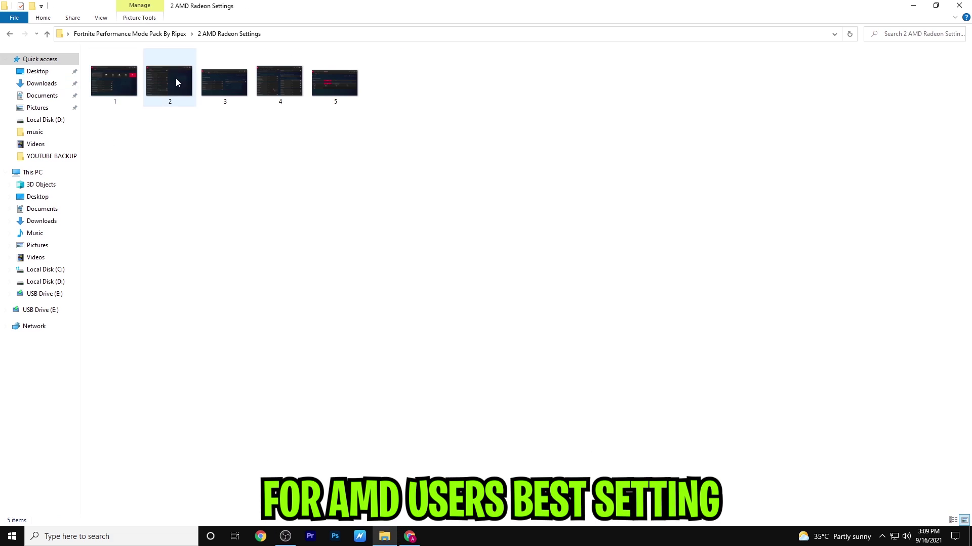
left_click_drag(441, 109, 113, 80)
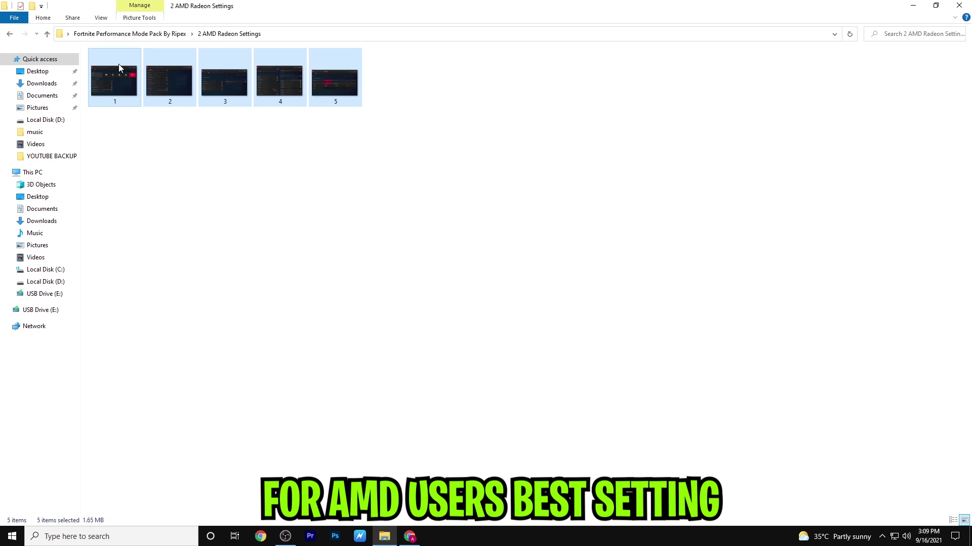
double_click(114, 82)
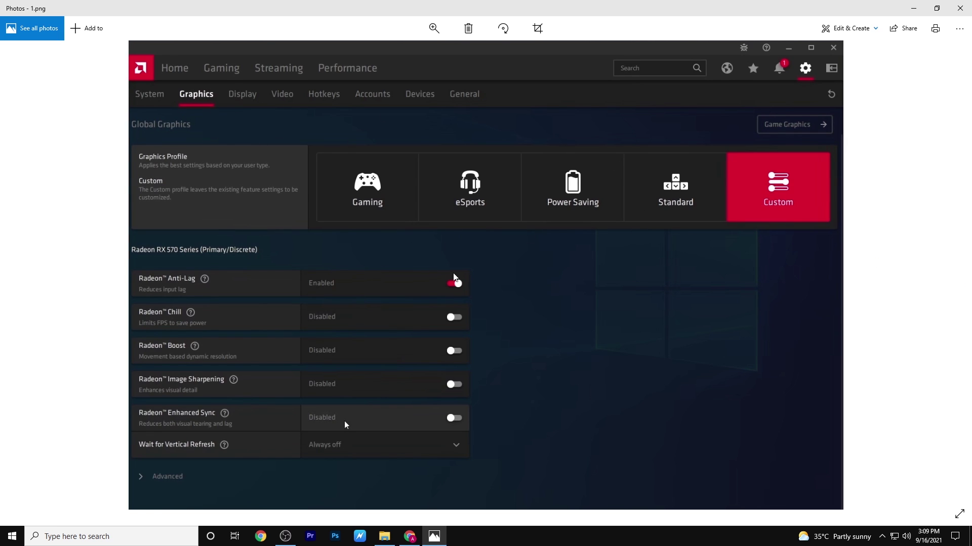
left_click(943, 274)
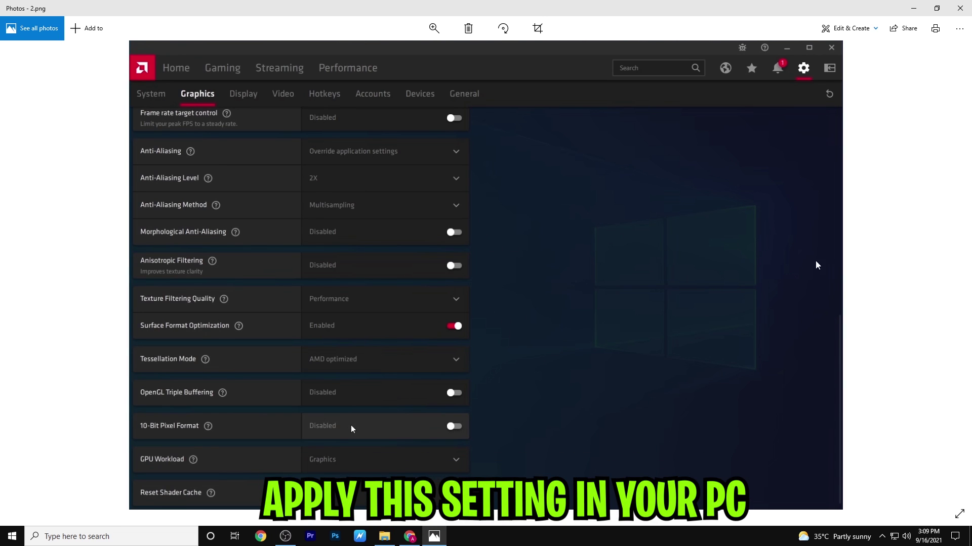
left_click(955, 263)
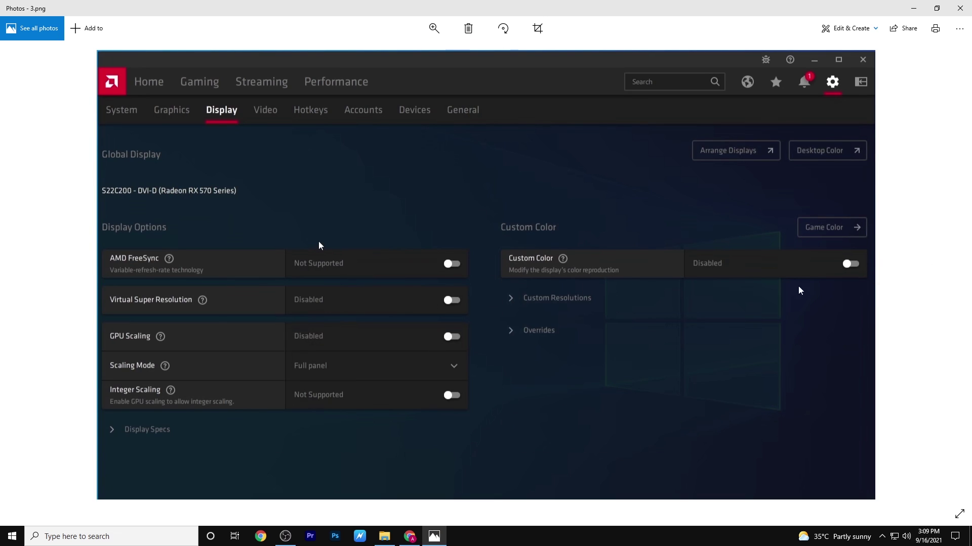
left_click(946, 270)
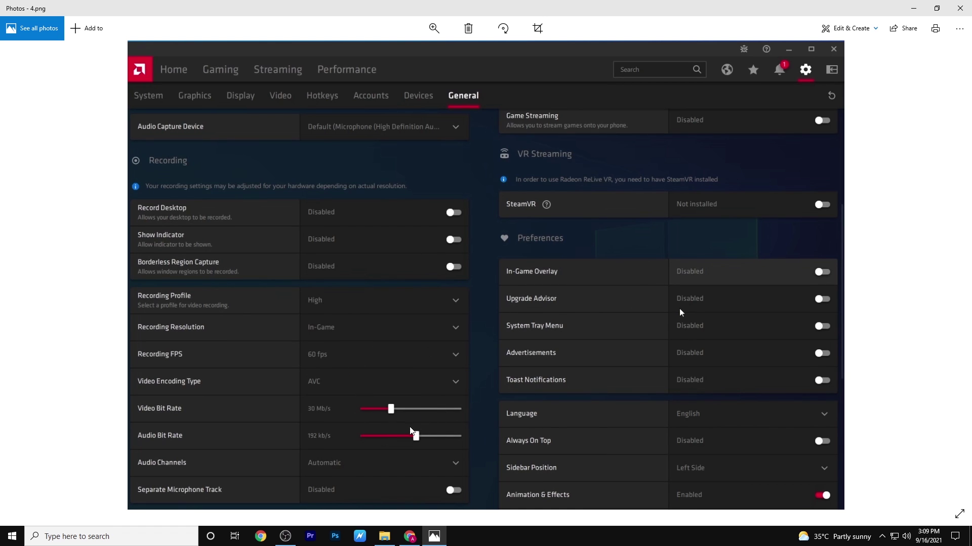
left_click(955, 258)
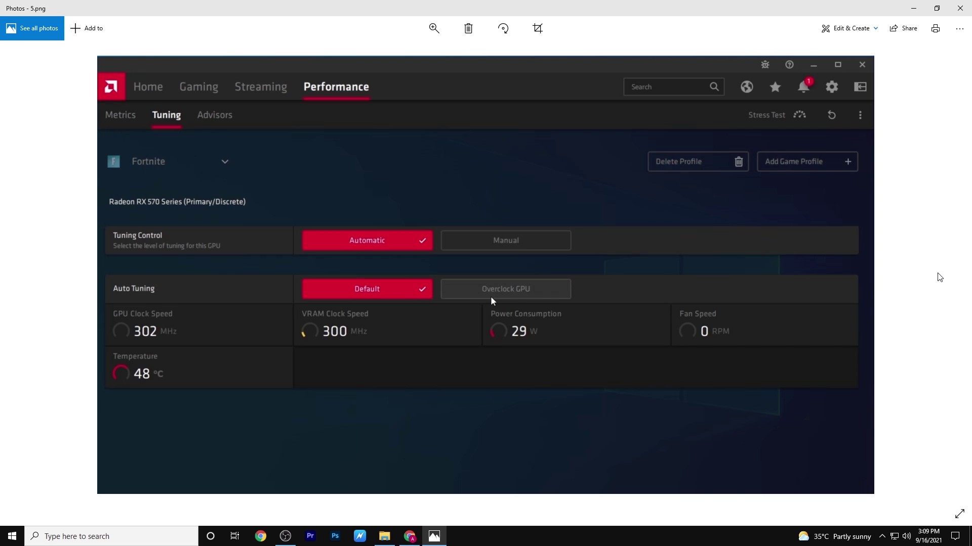
left_click(960, 8)
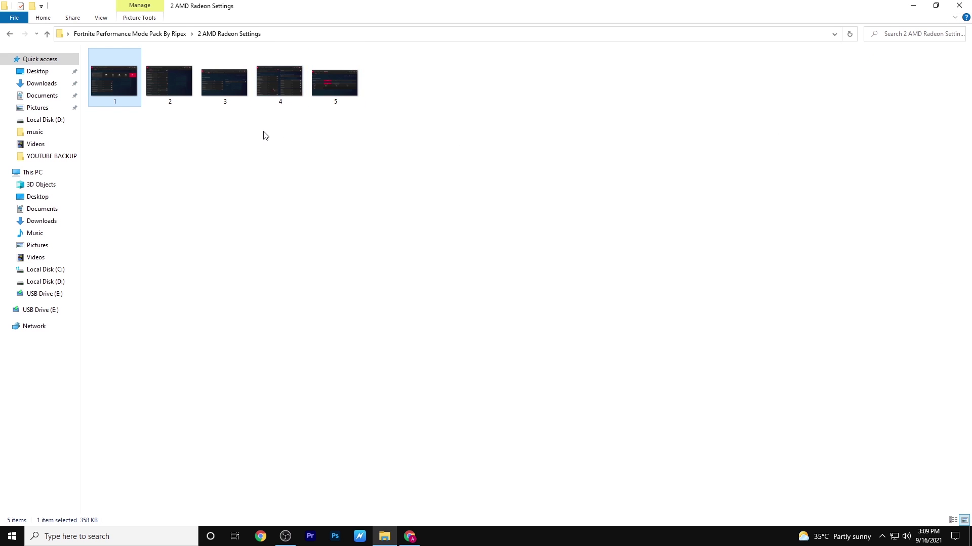
left_click_drag(444, 95, 109, 103)
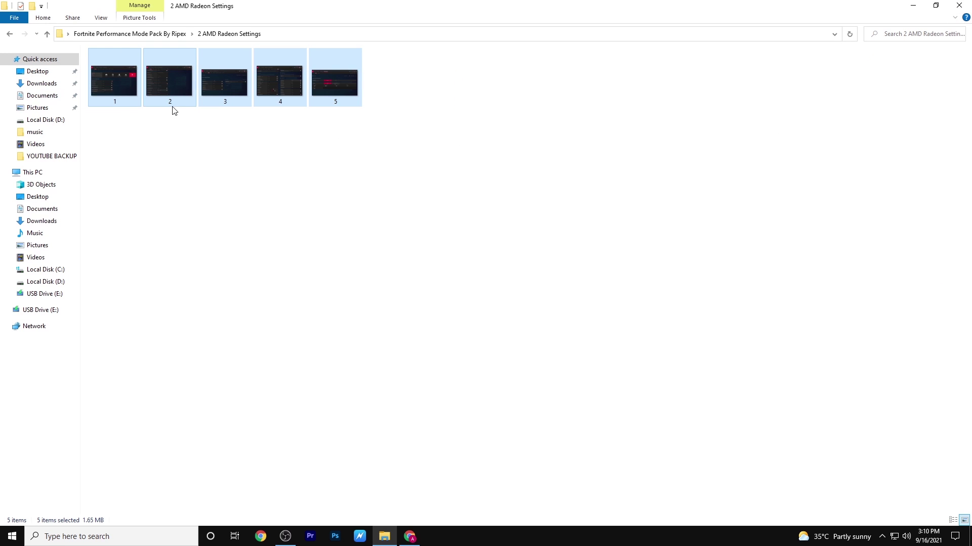
- Run parkcontrolsetup64 from the 3 CPU Optimization folder and install ParkControl with the default components, accepting the license agreement
key("BackSpace")
double_click(143, 98)
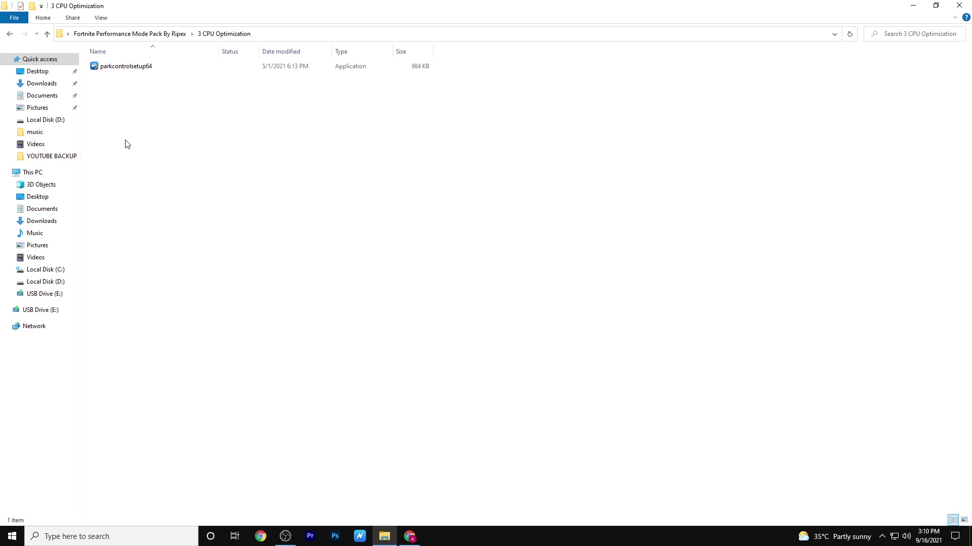
double_click(145, 65)
left_click(404, 350)
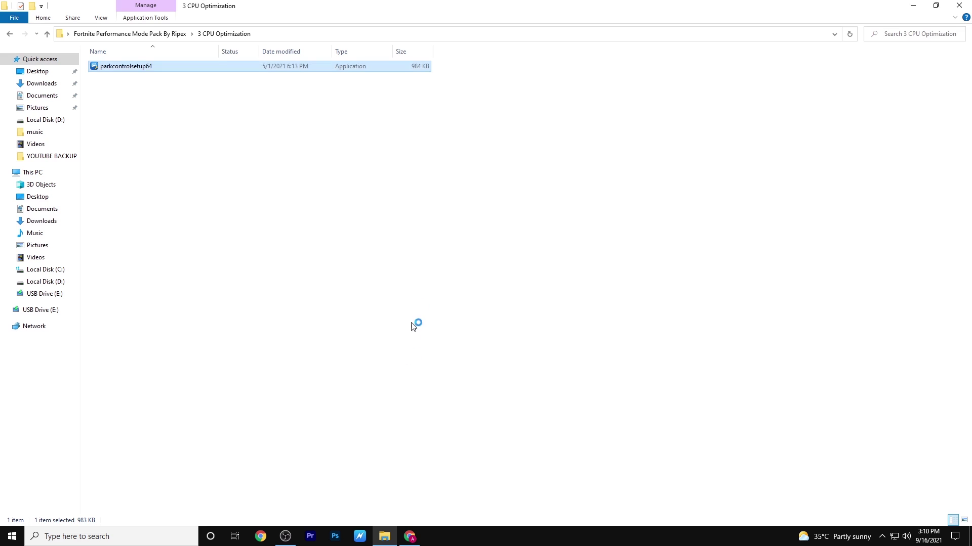
left_click(488, 291)
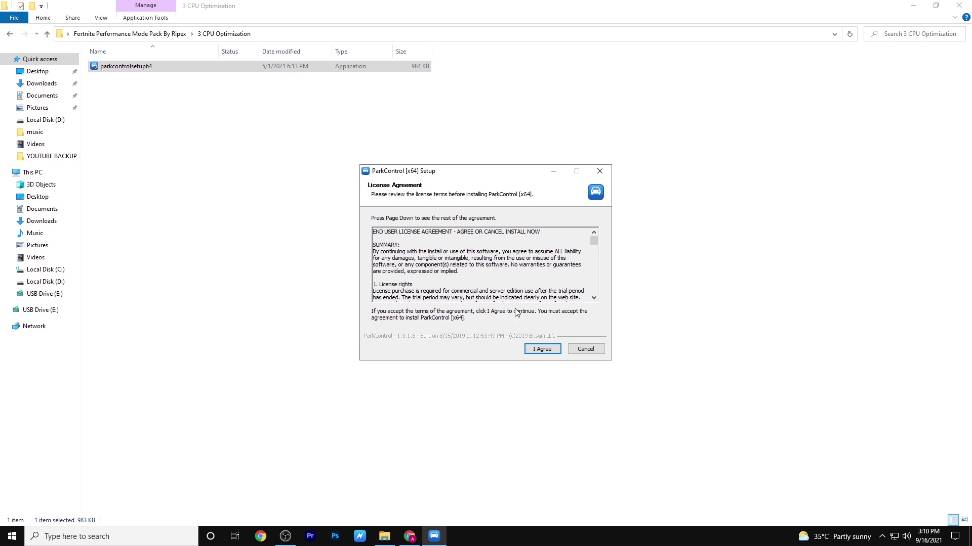
left_click(542, 349)
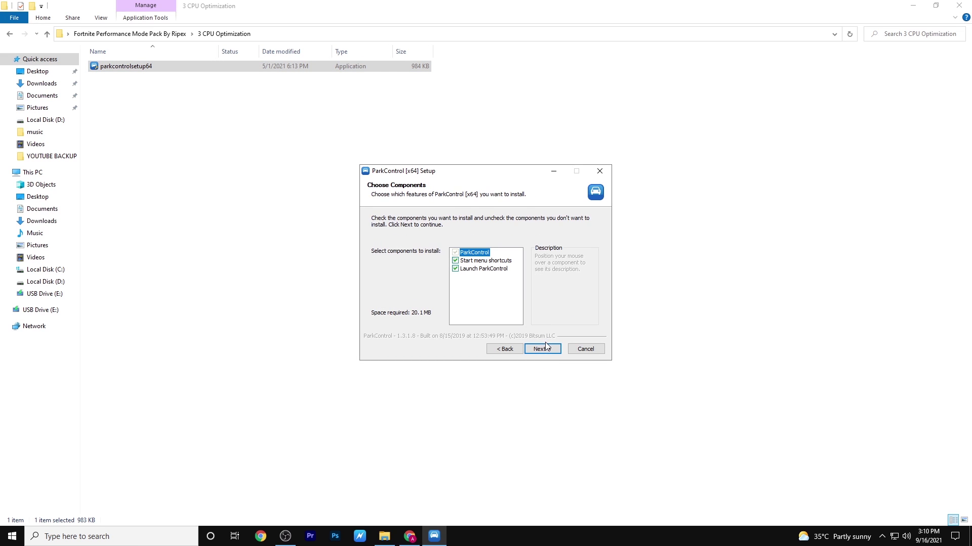
left_click(546, 348)
left_click(545, 348)
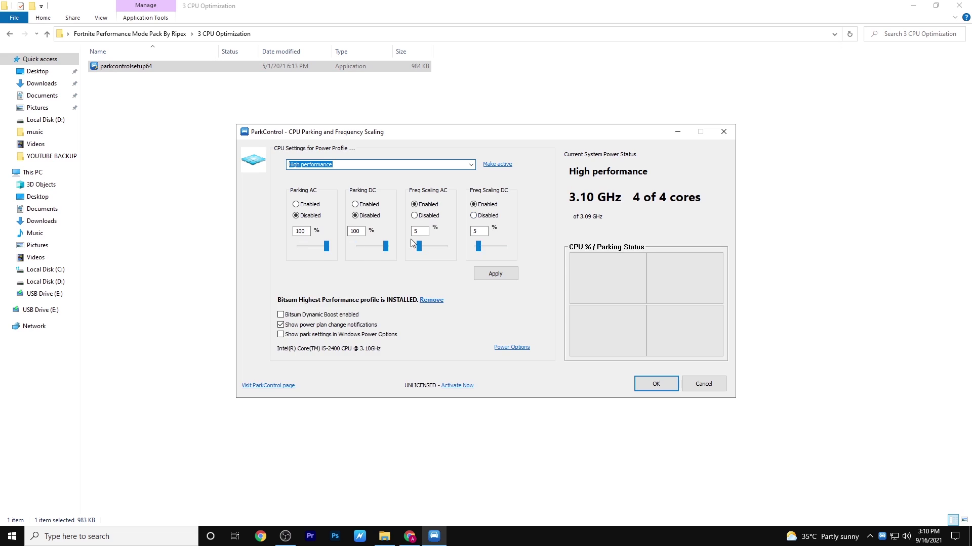
- Select the High performance power profile in ParkControl, enable both AC and DC parking, and save the changes
left_click(471, 169)
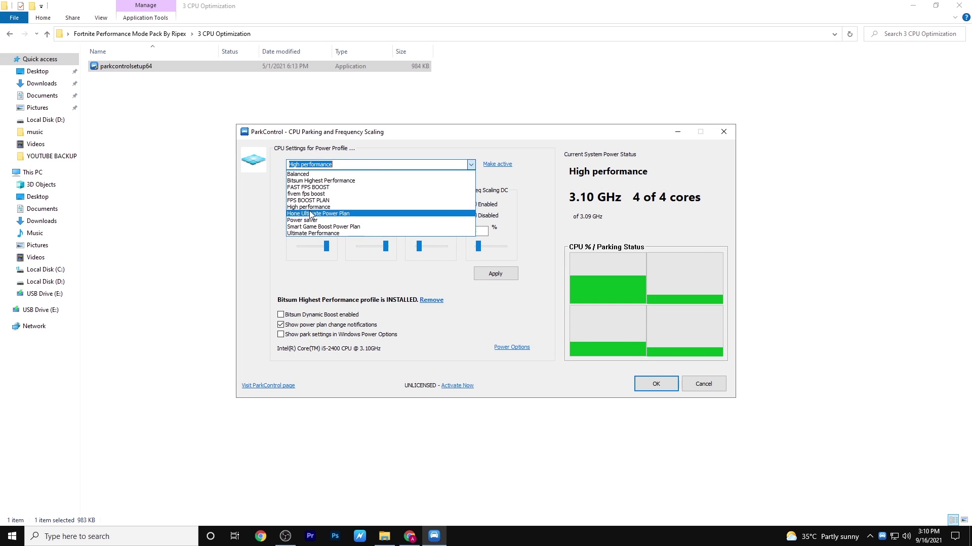
left_click(304, 207)
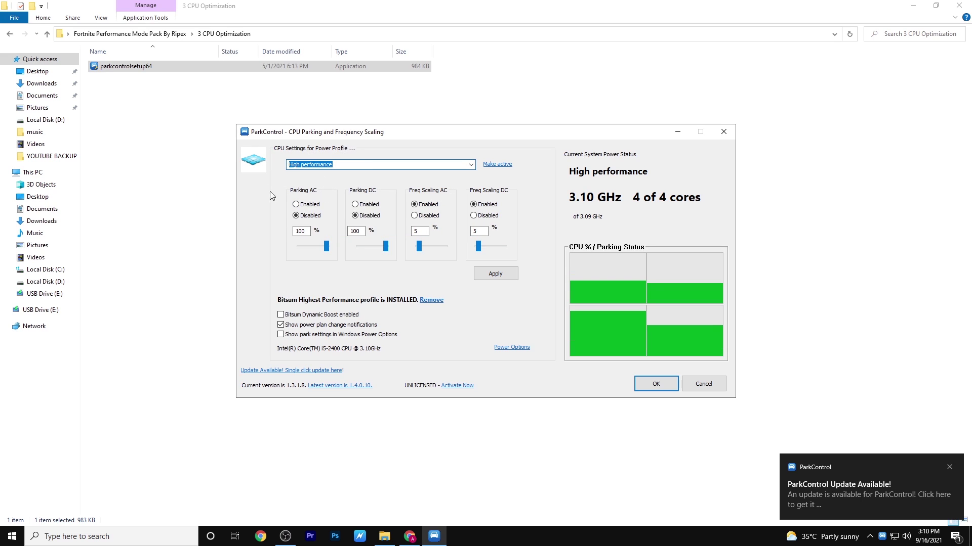
left_click(307, 205)
left_click(358, 205)
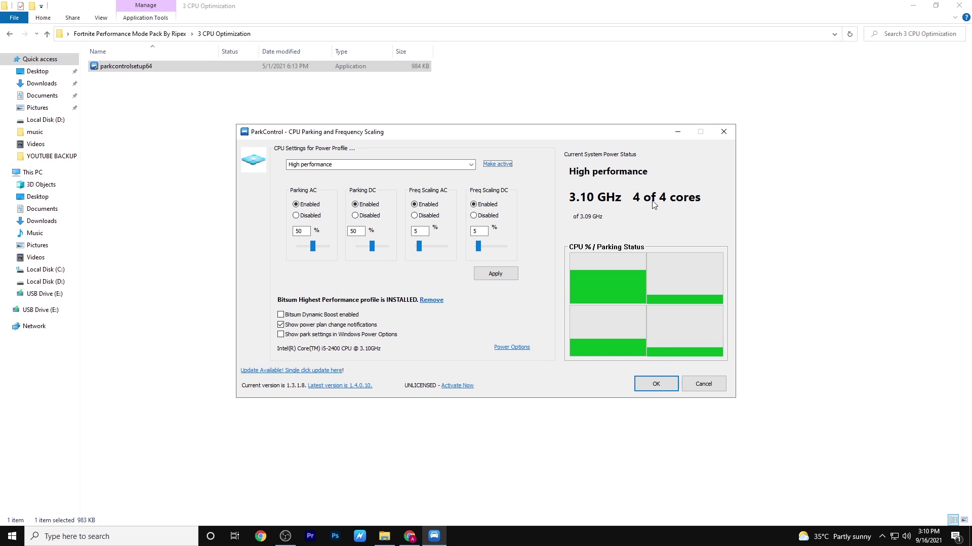
left_click(654, 384)
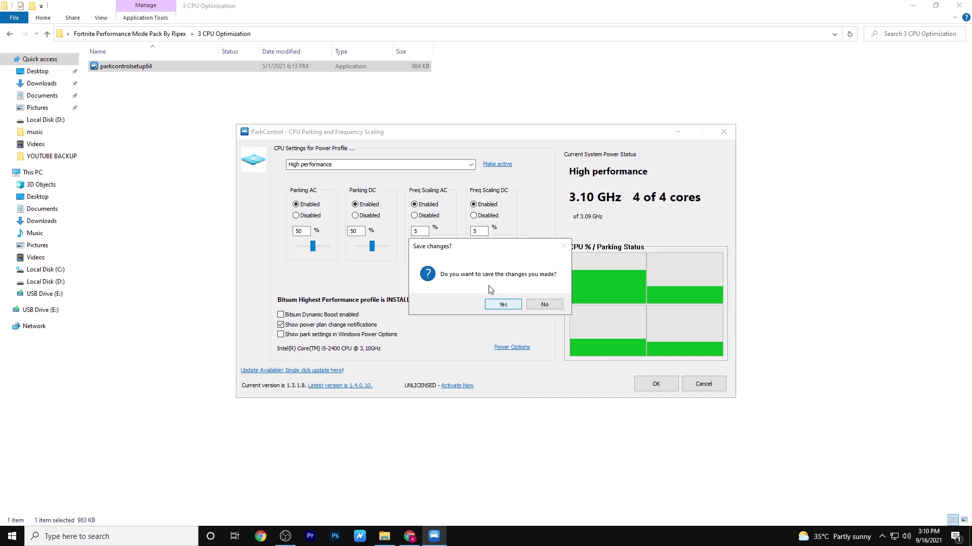
left_click(503, 304)
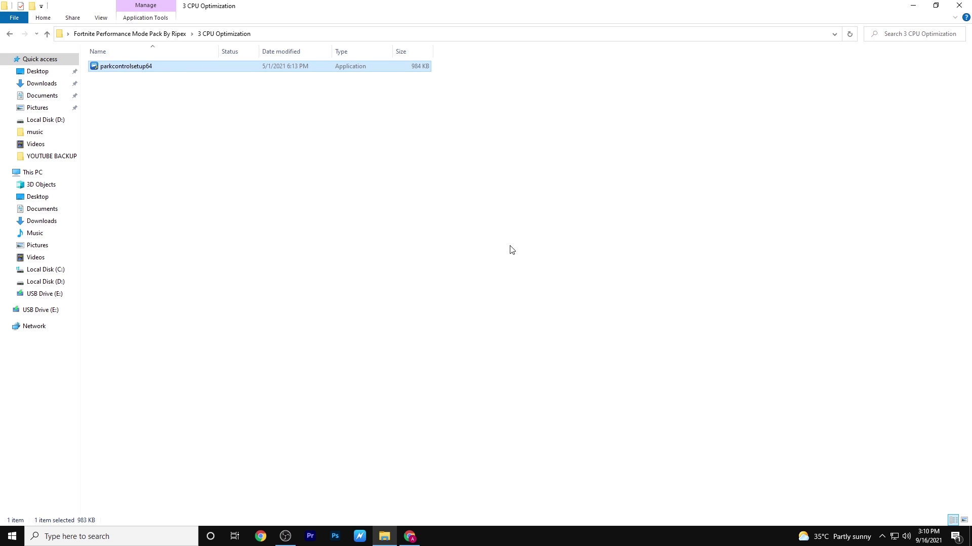
- Return to the pack folder and browse to 4 Input Delay Reduce > ISLC v1.0.2.3
key("BackSpace")
left_click(126, 109)
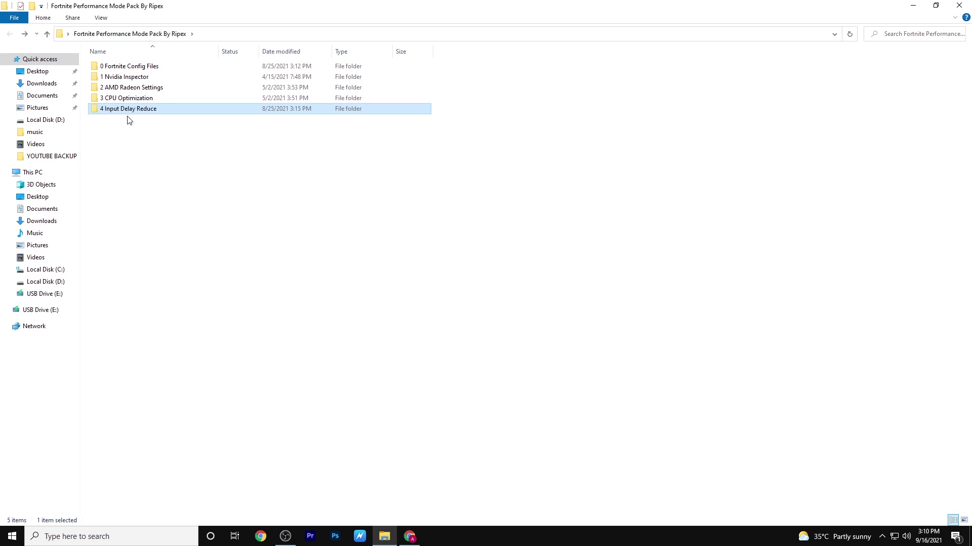
left_click(152, 124)
double_click(133, 111)
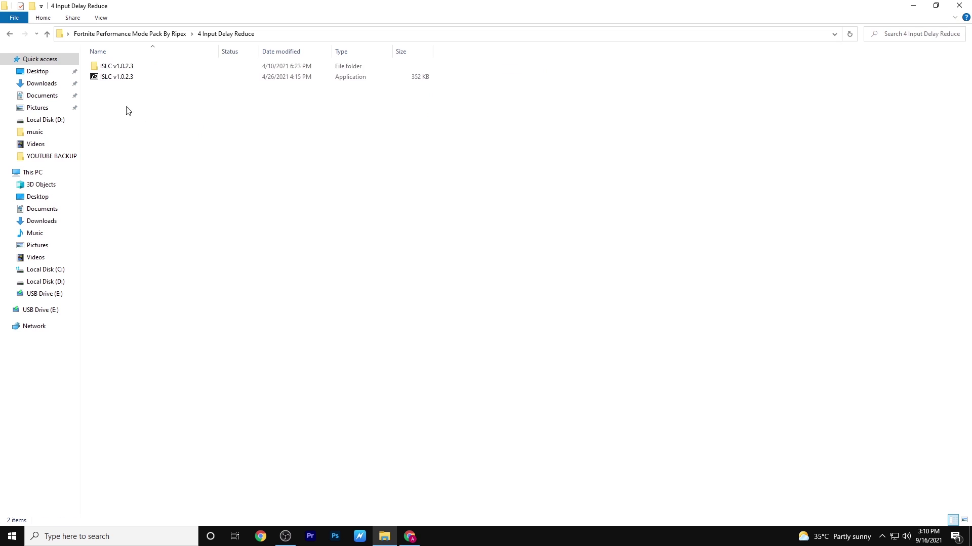
double_click(146, 71)
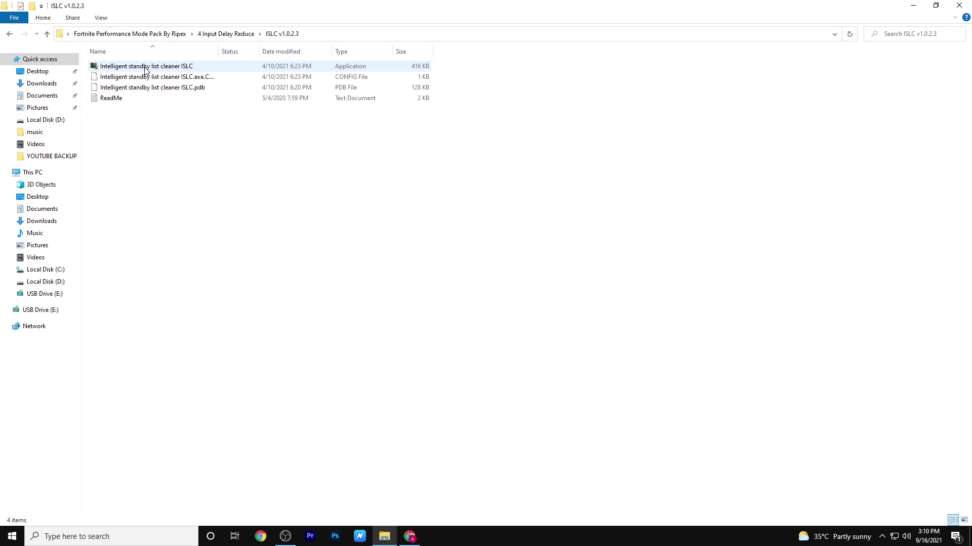
- Launch Intelligent standby list cleaner ISLC, allow it to make changes to the device, and move its window toward the screen's middle
left_click_drag(127, 120, 164, 53)
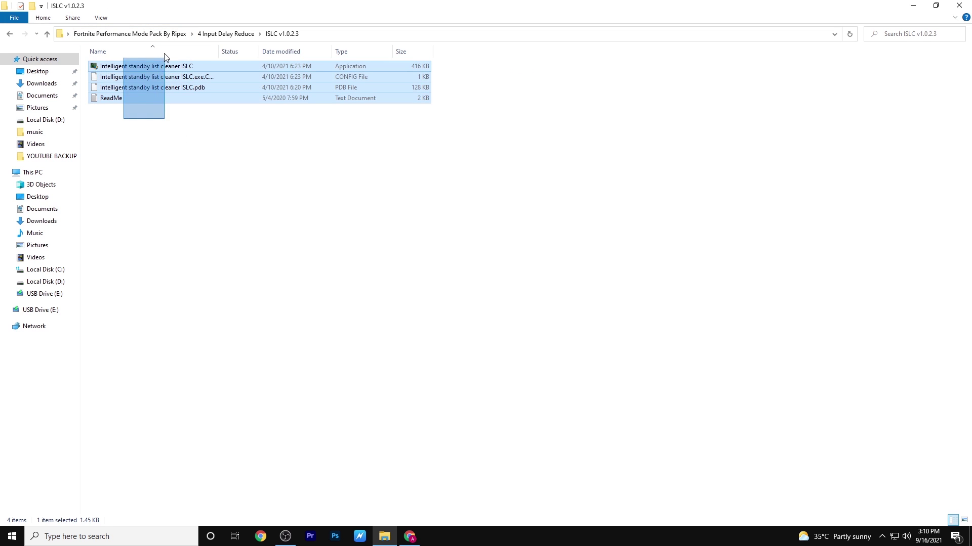
left_click(125, 118)
left_click(137, 69)
double_click(137, 69)
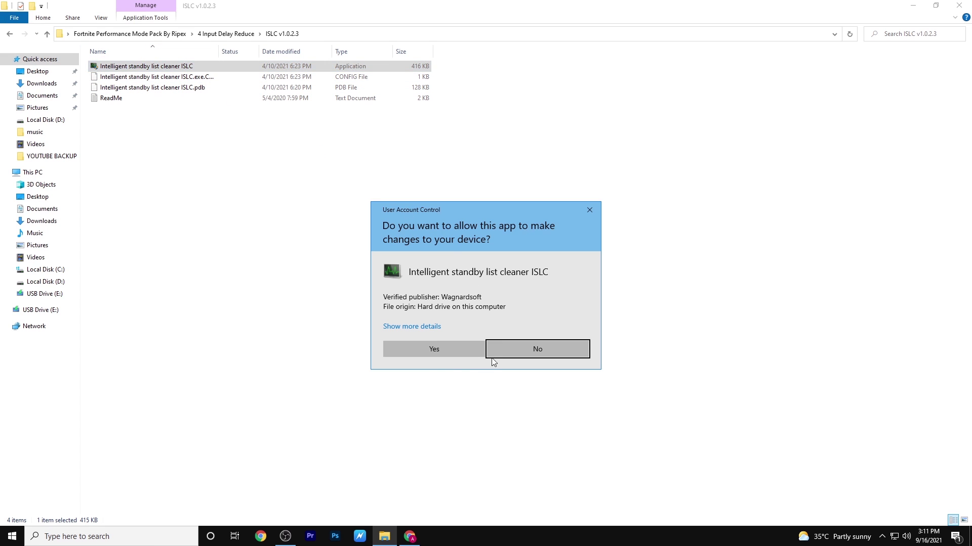
left_click(403, 342)
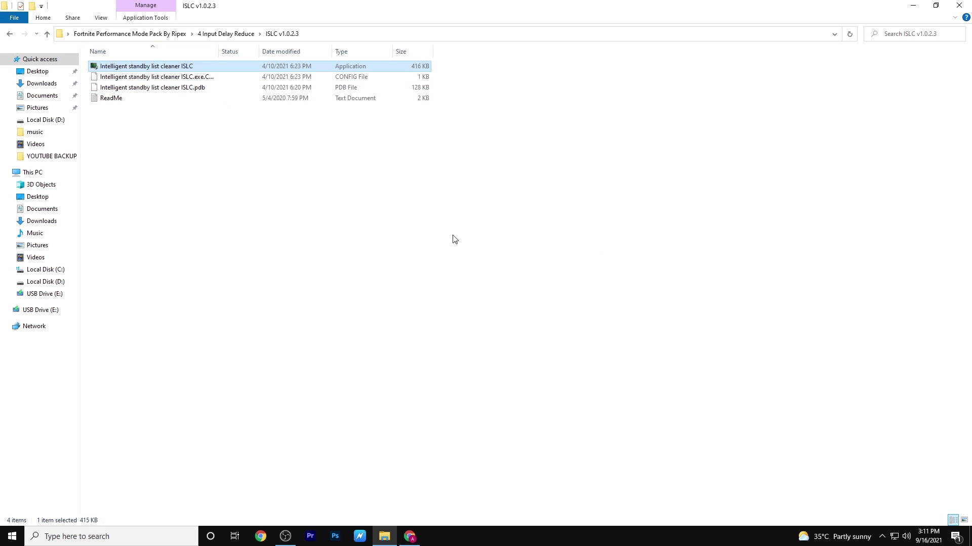
left_click_drag(283, 53, 519, 164)
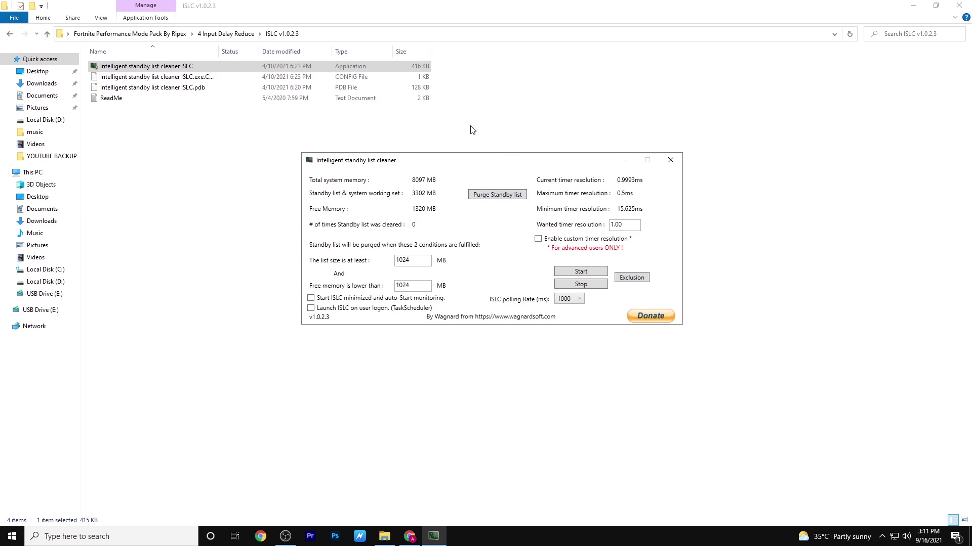
- Set the standby list purge conditions to a list size of at least 1024 MB and free memory lower than 8000 MB
left_click_drag(419, 256, 375, 262)
type("10")
left_click_drag(425, 286, 363, 278)
type("8000")
- Set the wanted timer resolution to 0.50, enable the custom timer resolution, and start the standby list monitoring
left_click_drag(624, 230, 582, 224)
type("0")
key("BackSpace")
left_click(538, 239)
left_click(585, 273)
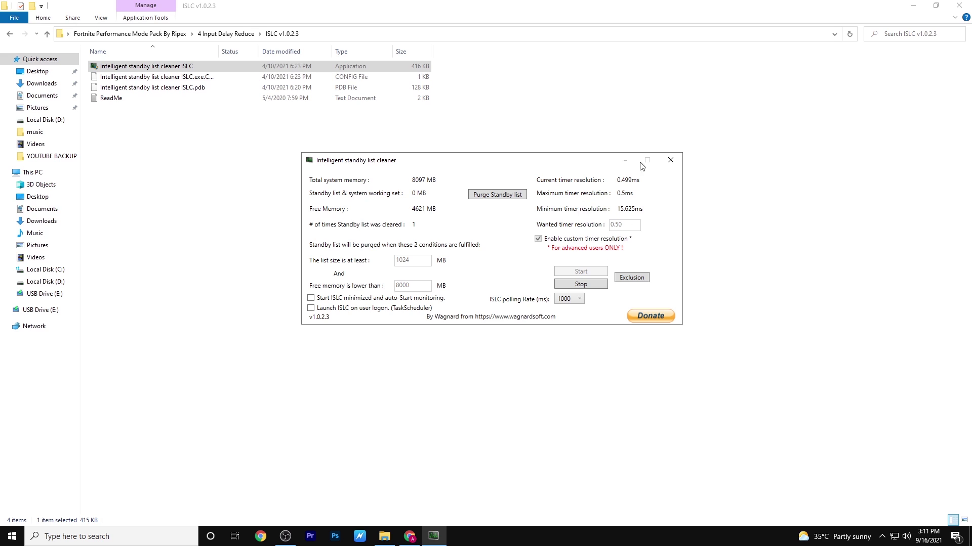
- Minimize the standby list cleaner, return to the main pack folder, and close the folder window
left_click(624, 160)
key("BackSpace")
key("BackSpace")
left_click_drag(170, 137, 205, 51)
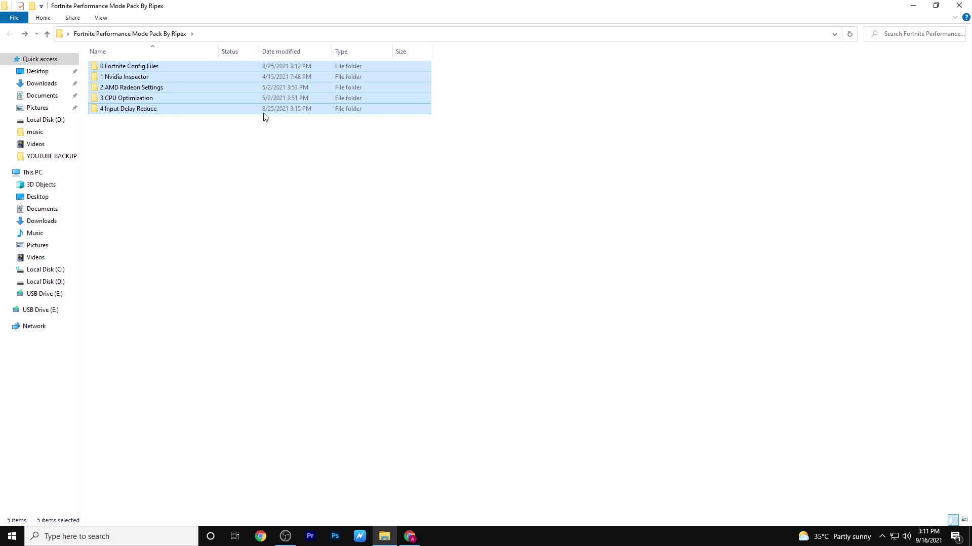
left_click(958, 5)
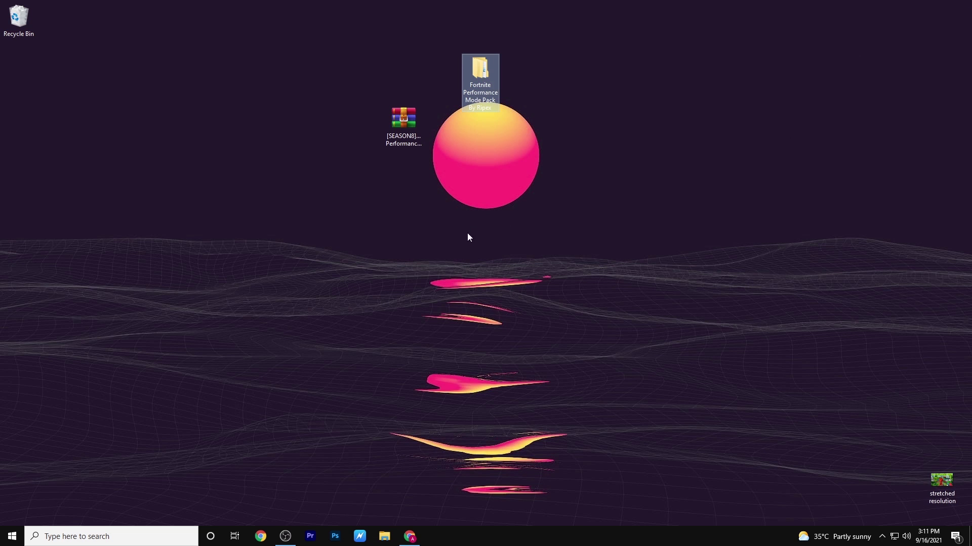
- Search Windows for msconfig and open System Configuration
left_click(86, 541)
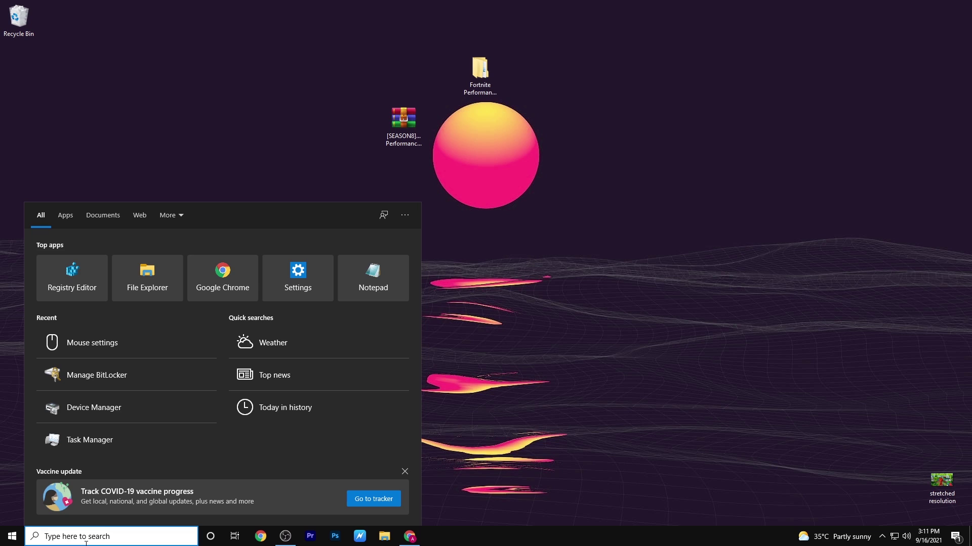
type("msconfig")
key("Return")
mouse_move(416, 501)
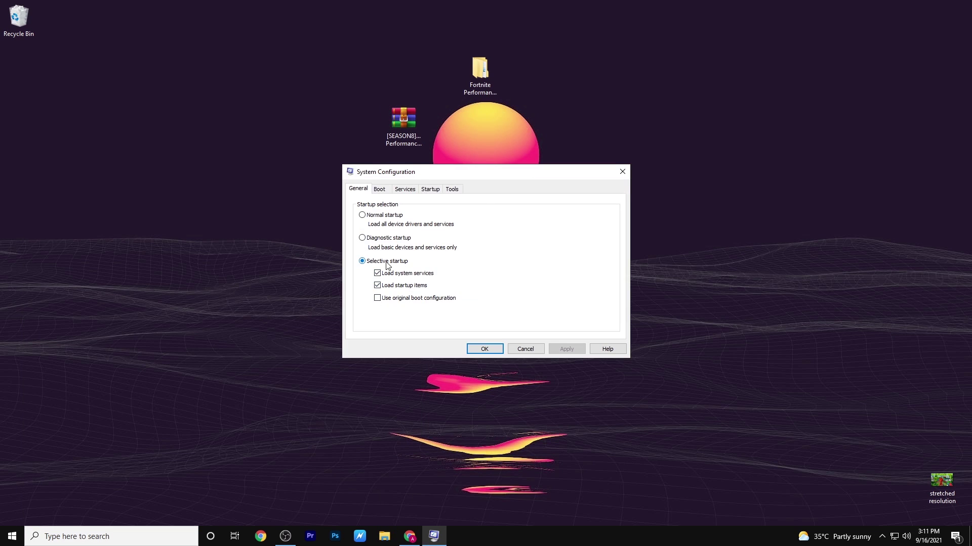
- Set the number of processors to 4 in the advanced boot options and accept the setting
left_click(380, 189)
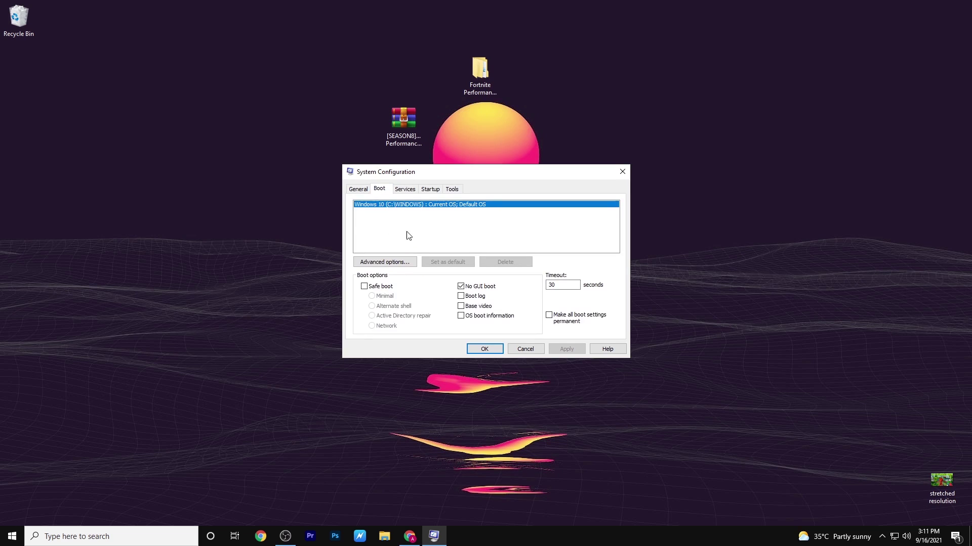
left_click(385, 264)
left_click(430, 202)
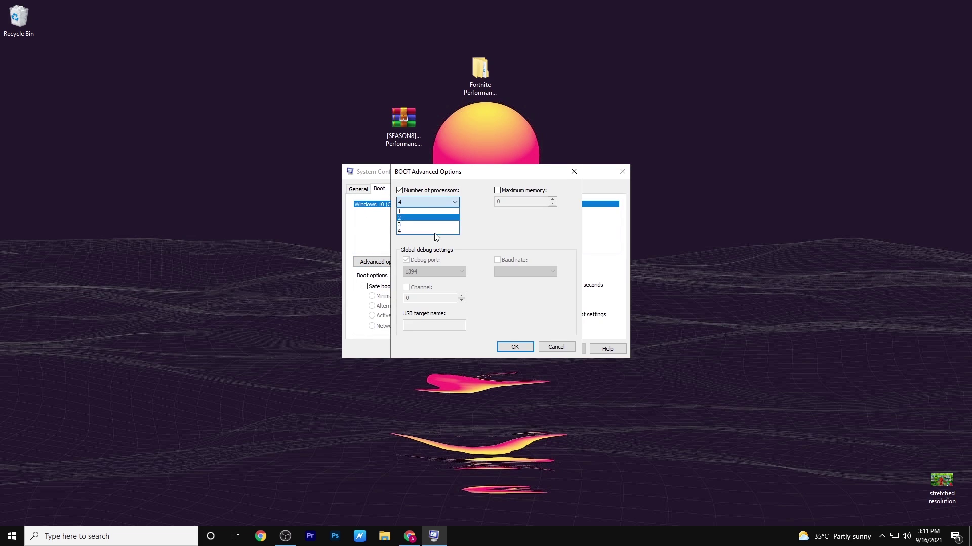
left_click(428, 235)
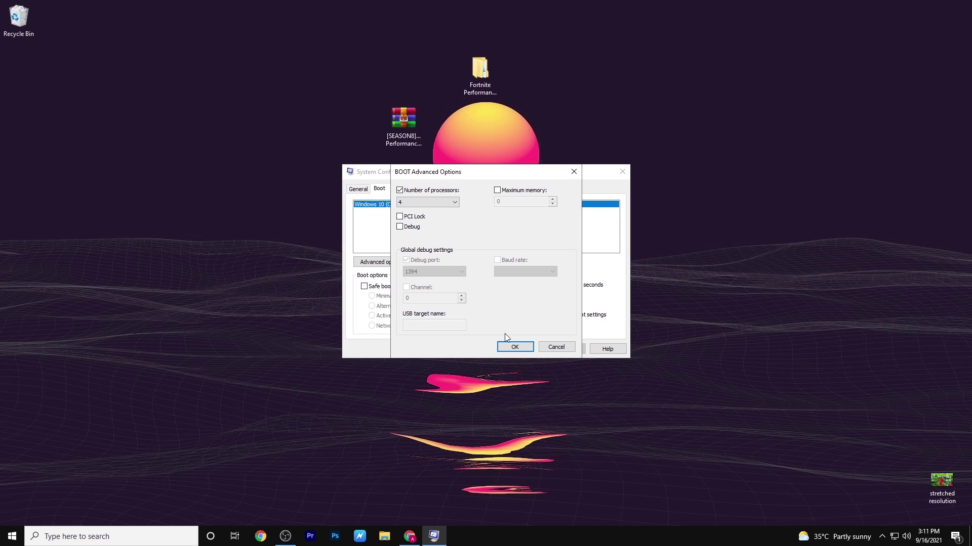
left_click(514, 346)
- Keep the boot timeout at 30 seconds, apply the boot settings, and close System Configuration
double_click(563, 286)
left_click(566, 349)
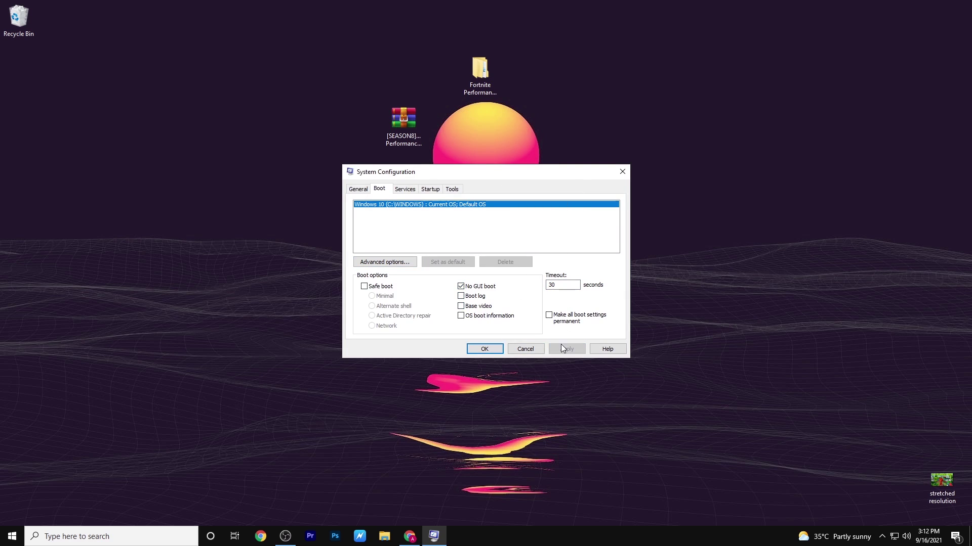
left_click(487, 349)
left_click(537, 287)
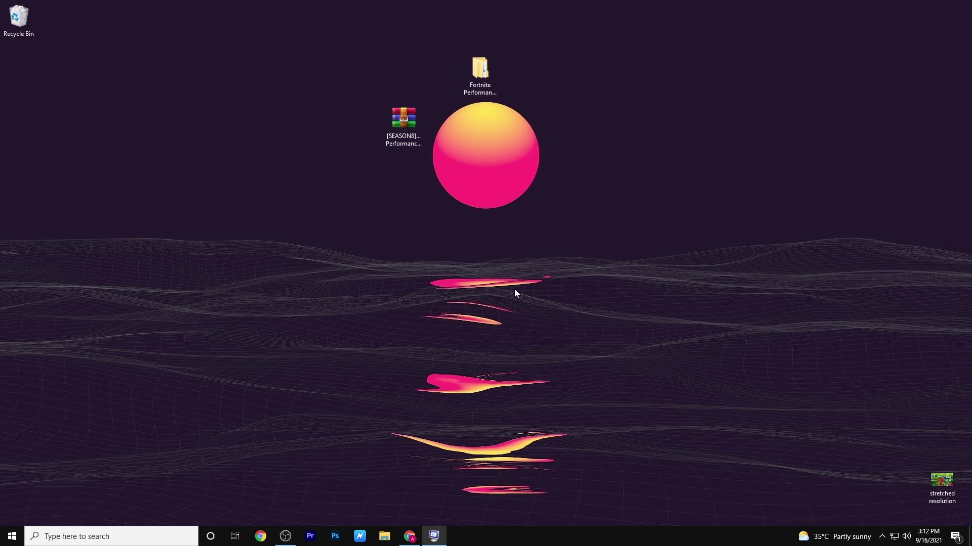
- Search Windows for This PC, open its properties, and bring up the advanced system settings in the middle of the screen
left_click(148, 536)
type("this pc")
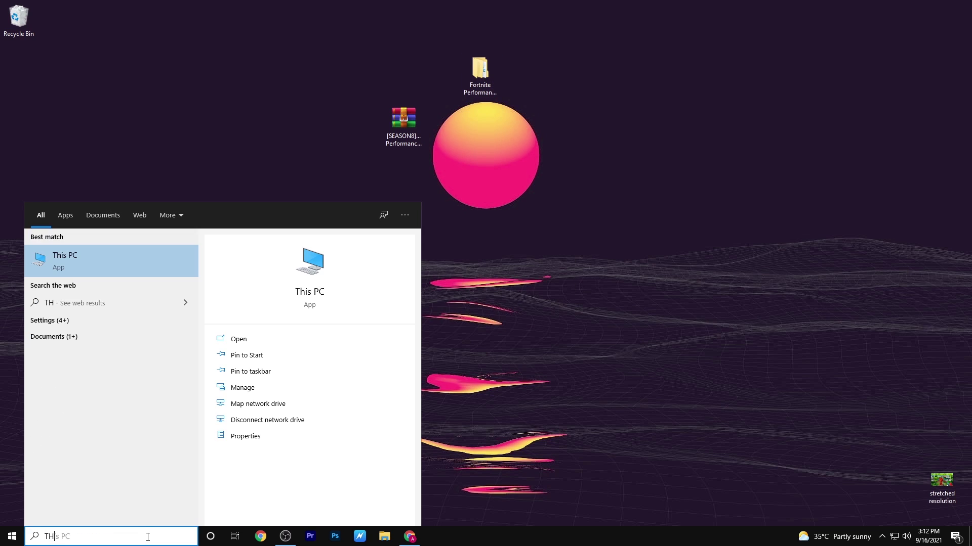
key("Return")
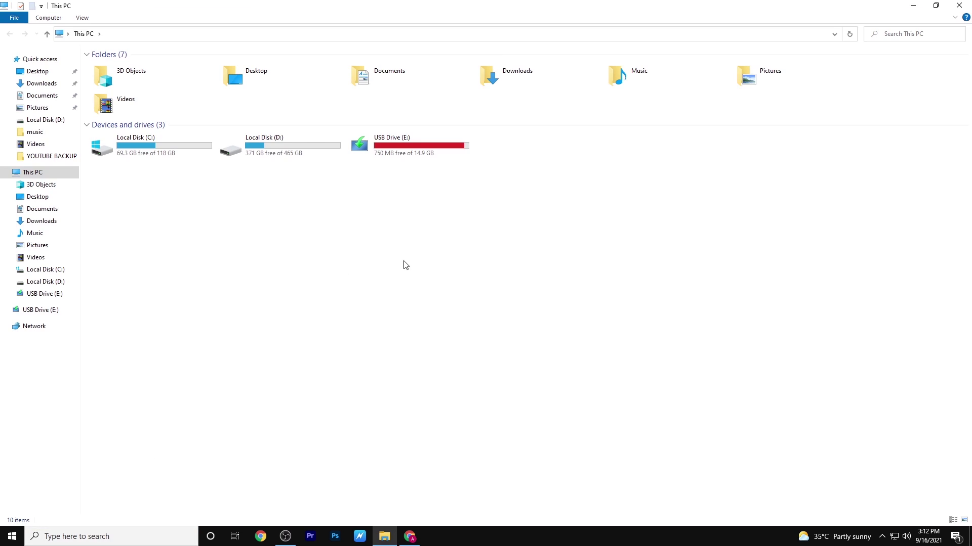
right_click(30, 172)
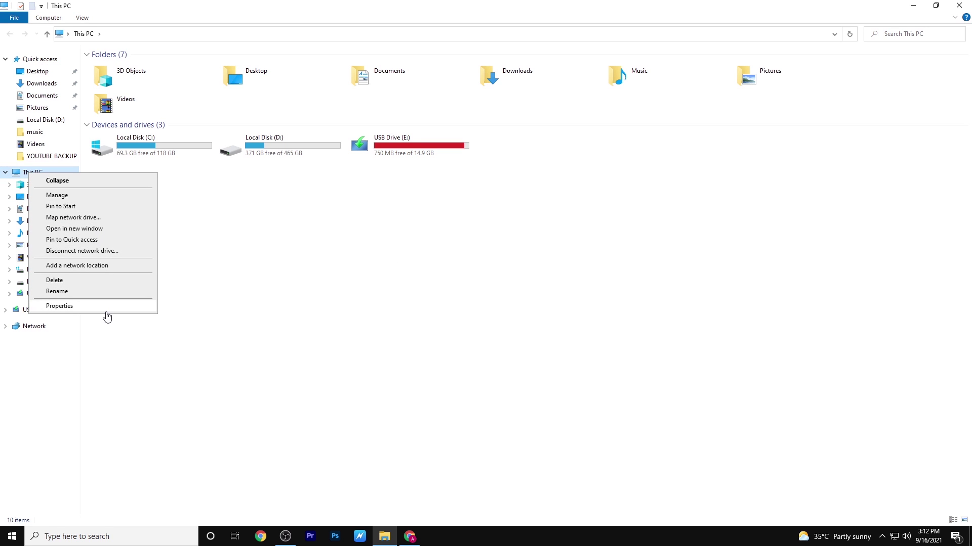
left_click(106, 307)
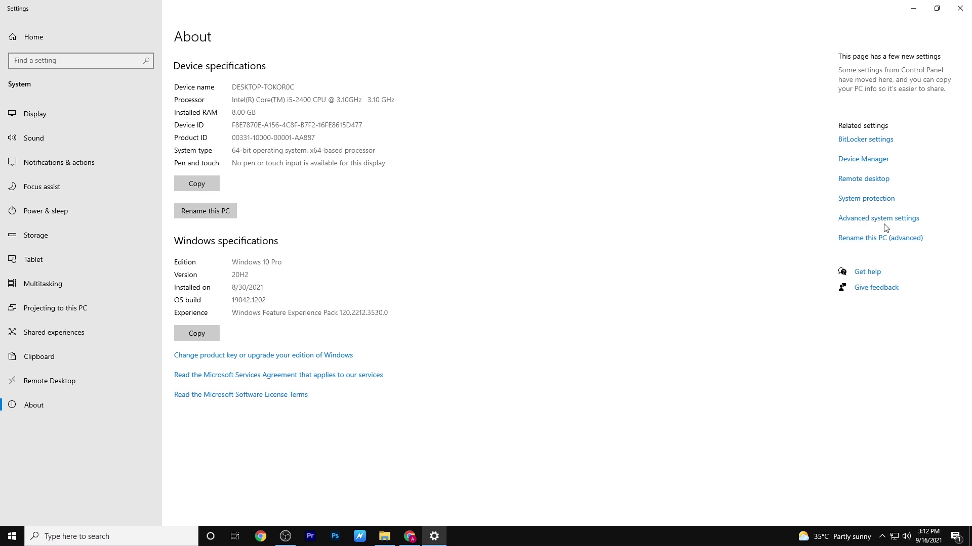
left_click(878, 219)
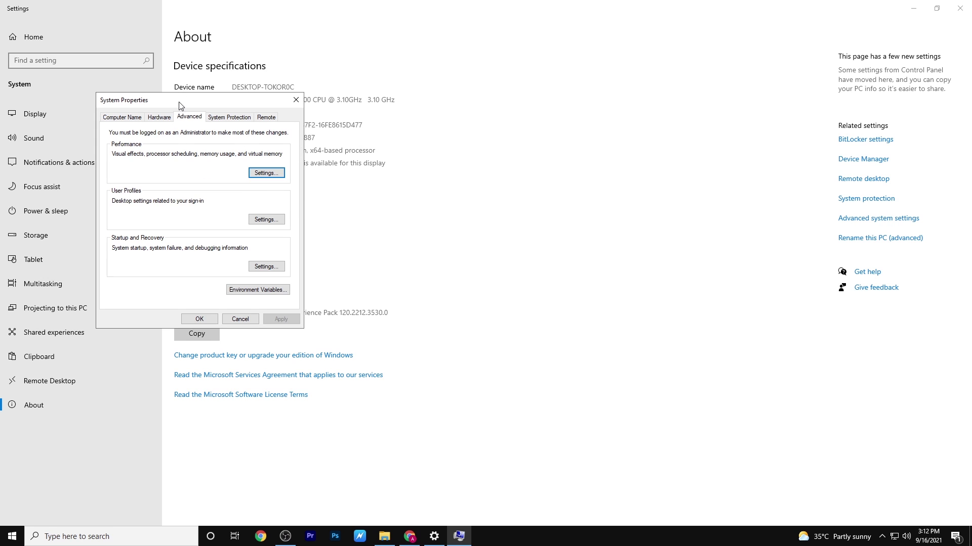
left_click_drag(179, 105, 551, 129)
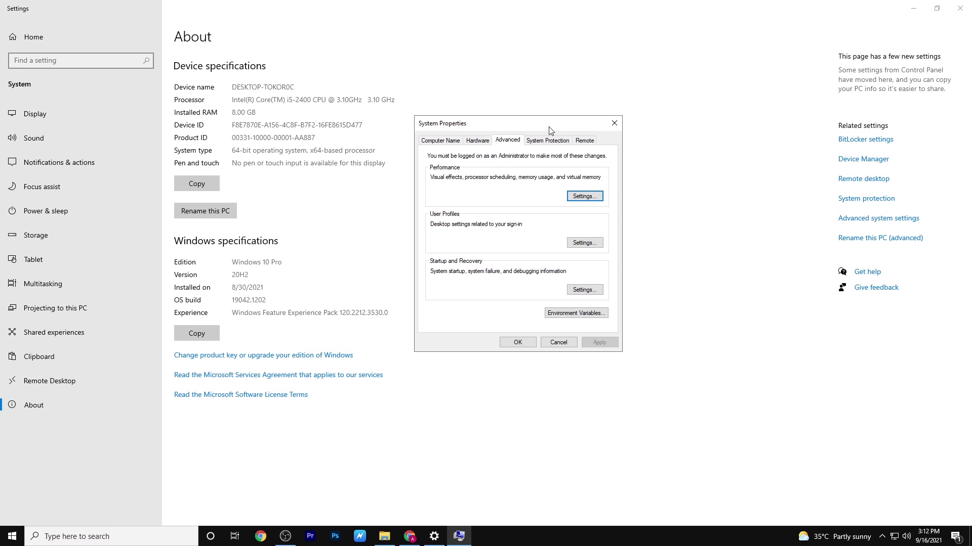
- Adjust visual effects for best performance, enabling only thumbnails instead of icons and smooth edges of screen fonts, and apply the settings
left_click(583, 198)
left_click(446, 242)
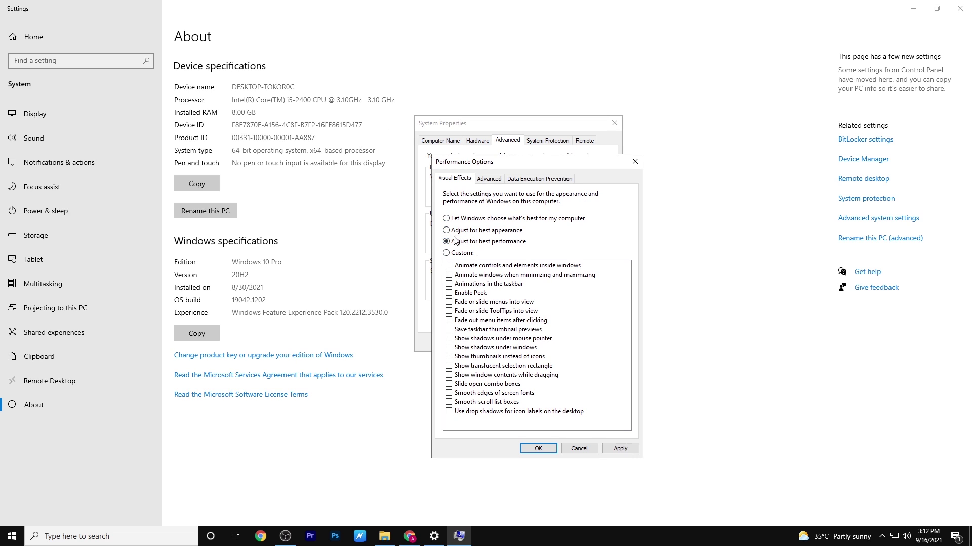
left_click(452, 349)
left_click(450, 357)
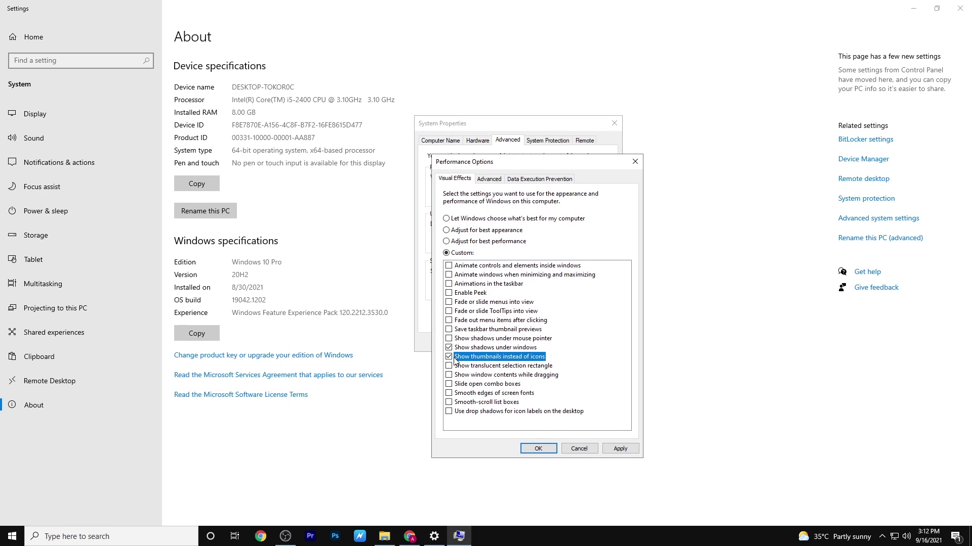
left_click(473, 367)
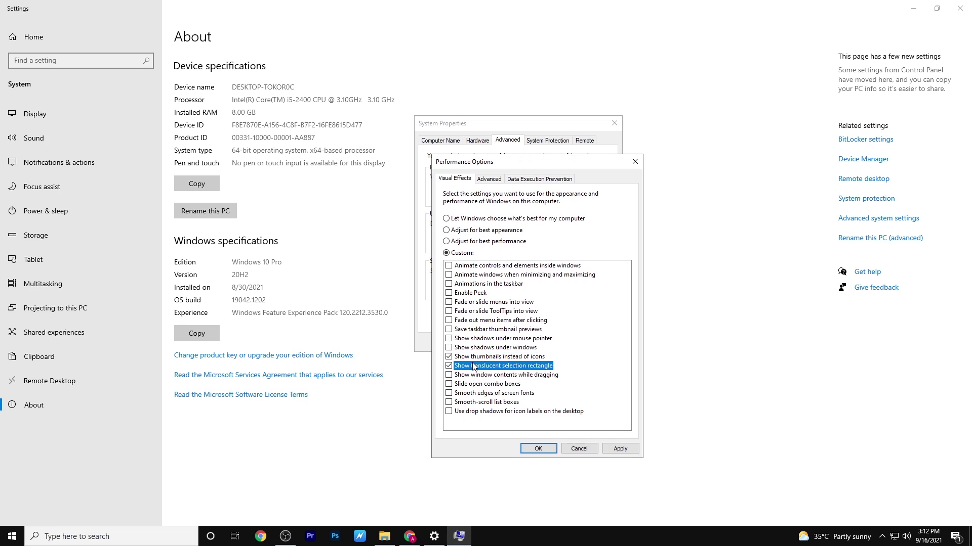
left_click(469, 357)
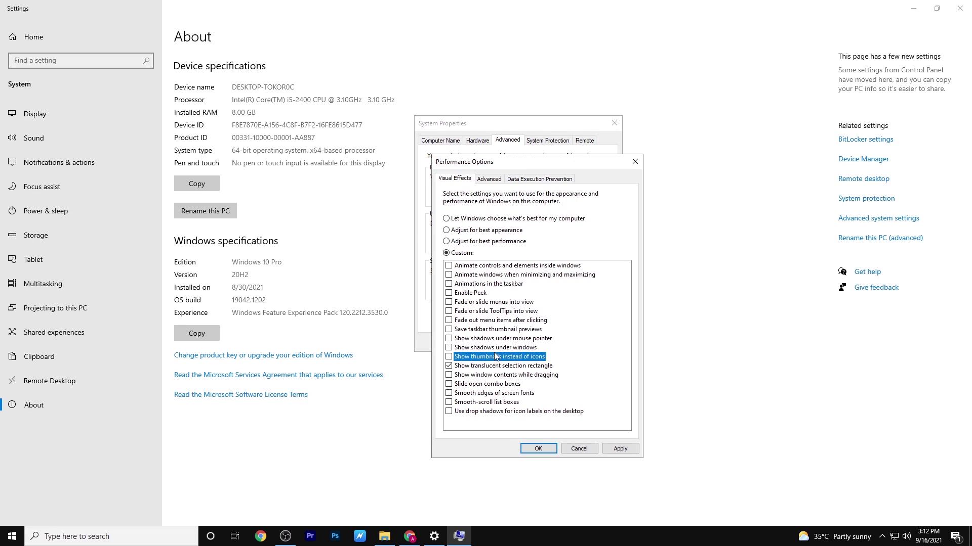
left_click(449, 366)
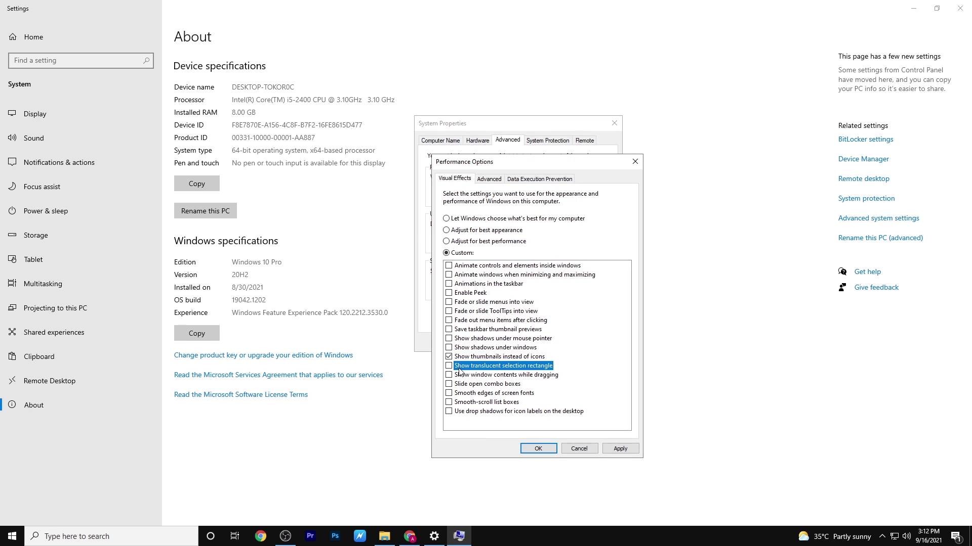
left_click(449, 394)
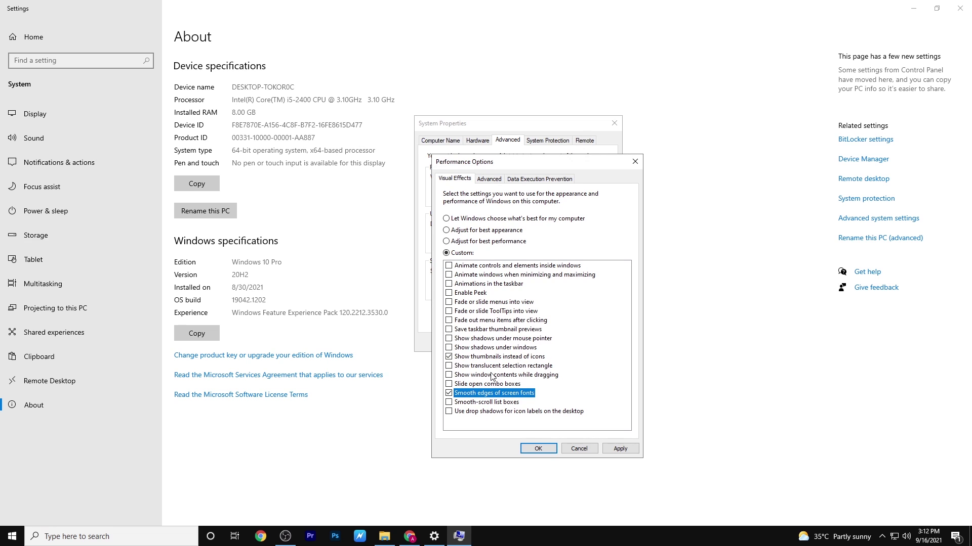
left_click(620, 449)
left_click(538, 449)
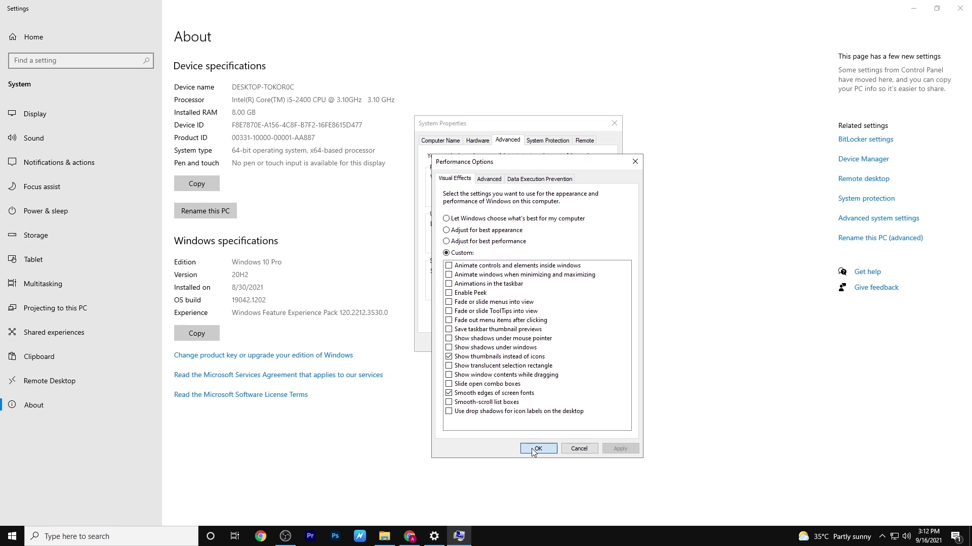
- Confirm System Properties and close the Settings and This PC windows
left_click(509, 342)
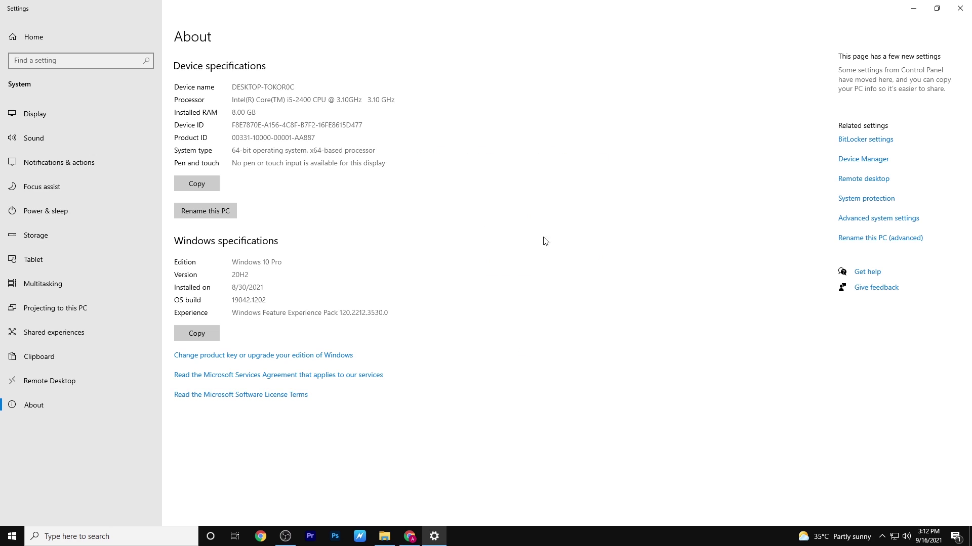
left_click(960, 8)
left_click(960, 6)
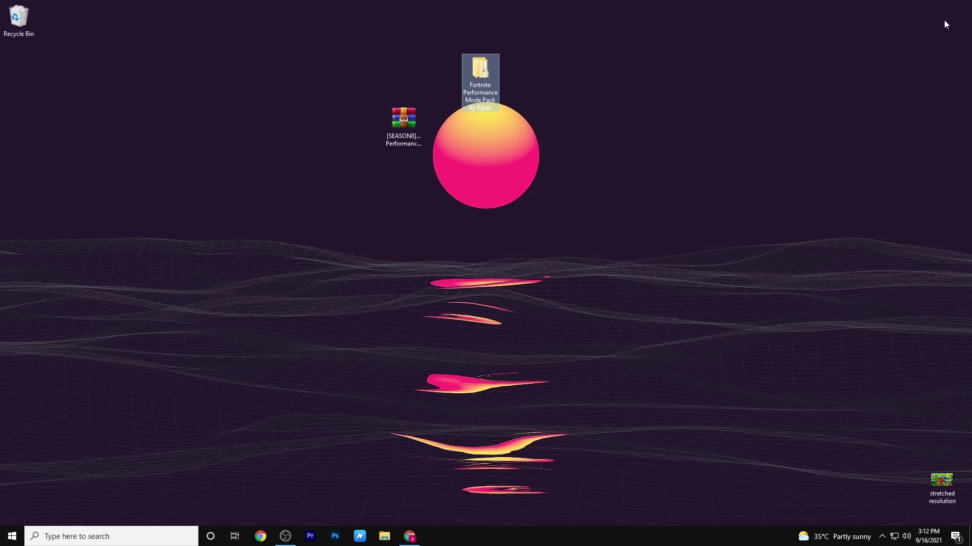
- Search Windows for the Game Mode settings, check the Game Mode and Xbox Game Bar switches, and close Settings
left_click(44, 540)
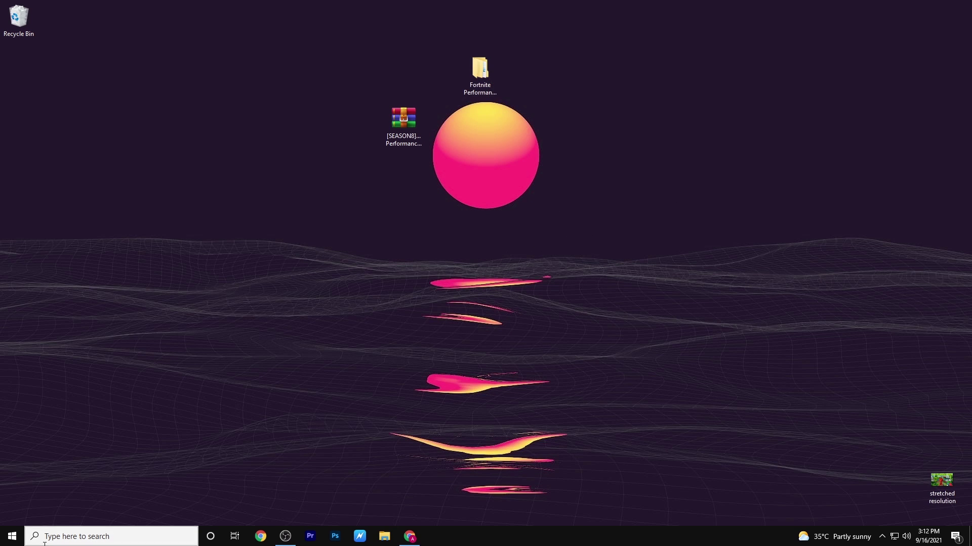
type("game")
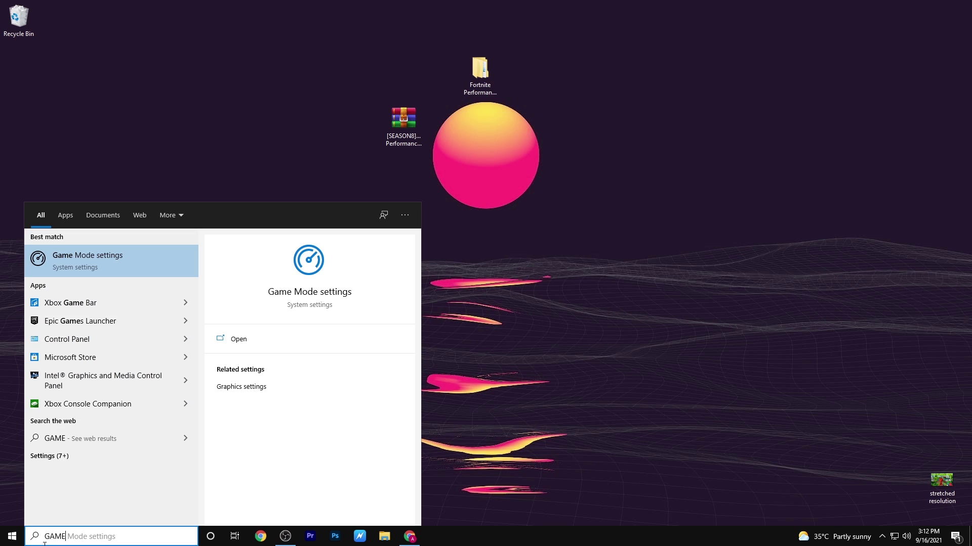
key("Return")
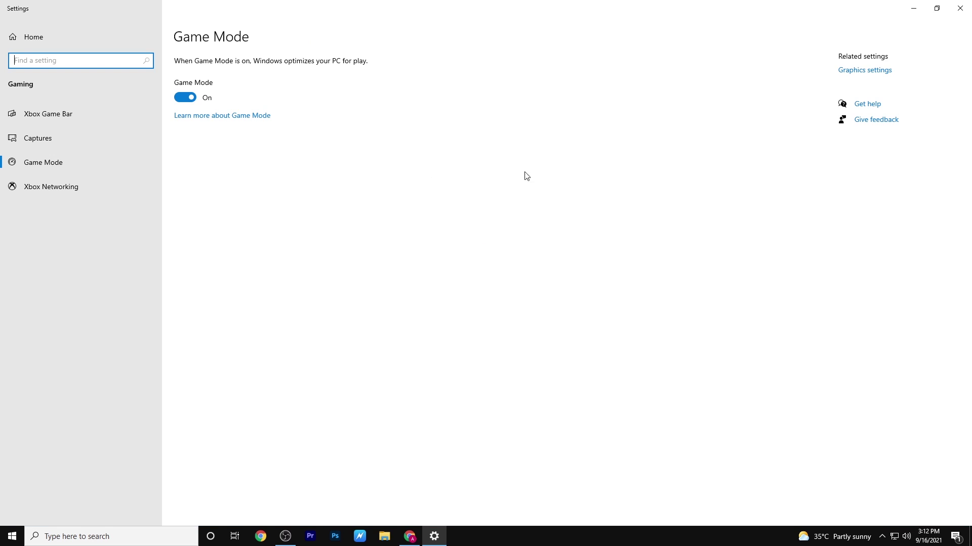
left_click(124, 120)
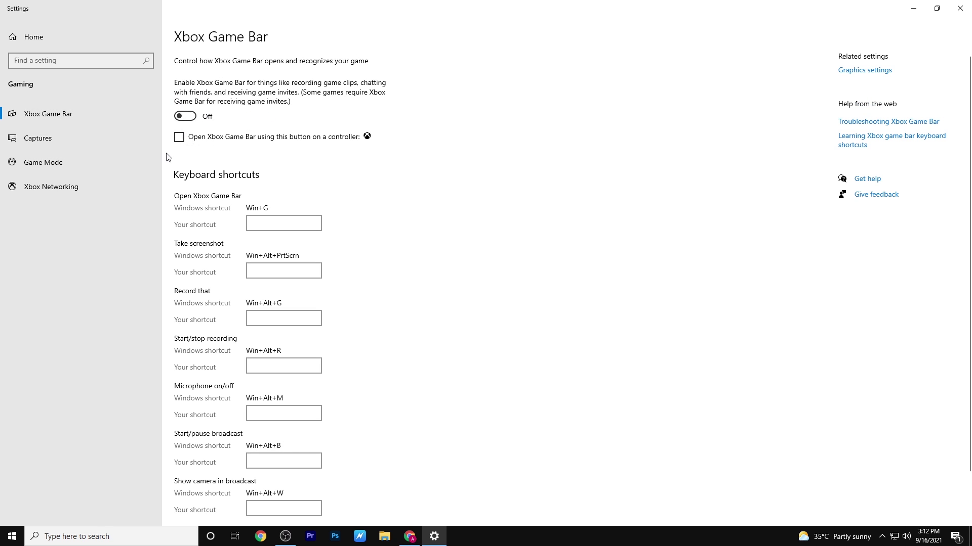
left_click(960, 8)
- Open the Background apps settings, turn off letting apps run in the background, and close Settings
left_click(127, 539)
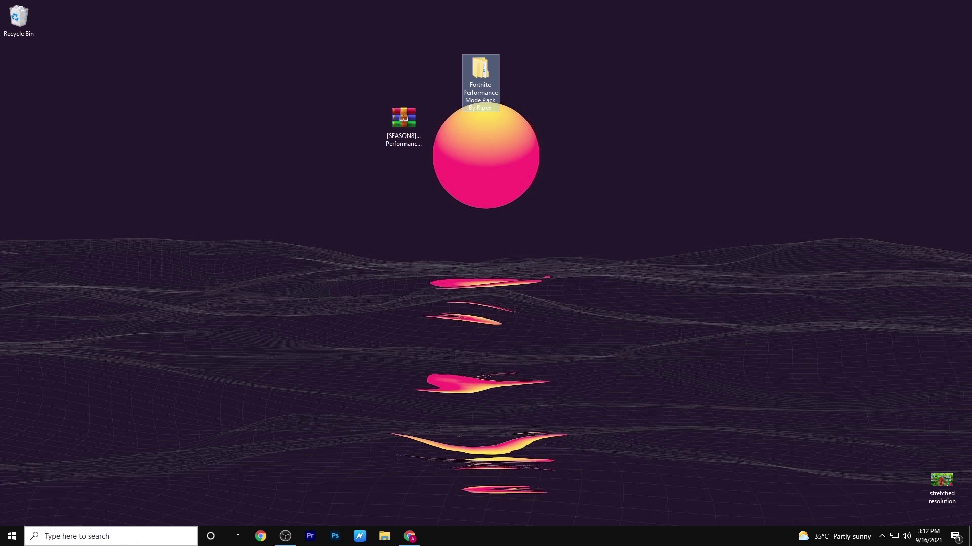
type("BACK")
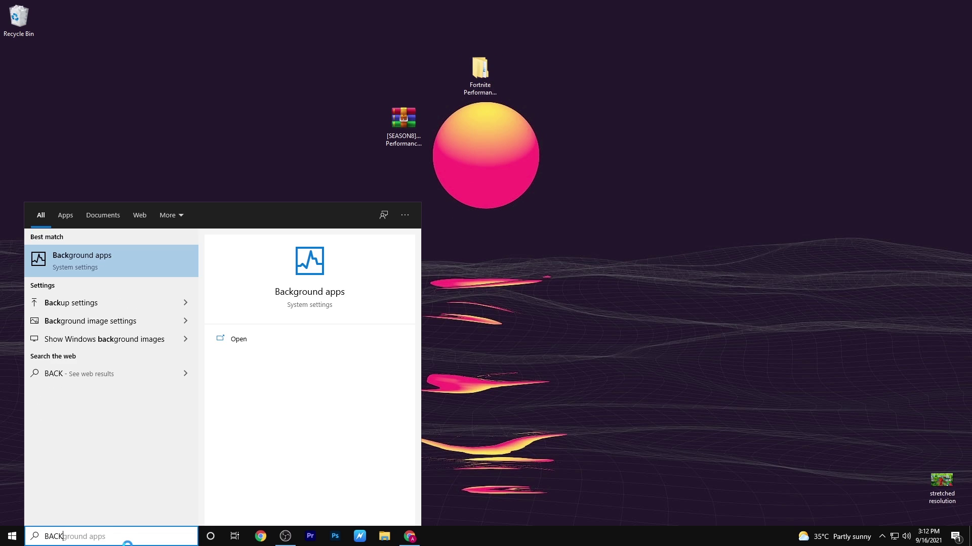
key("Return")
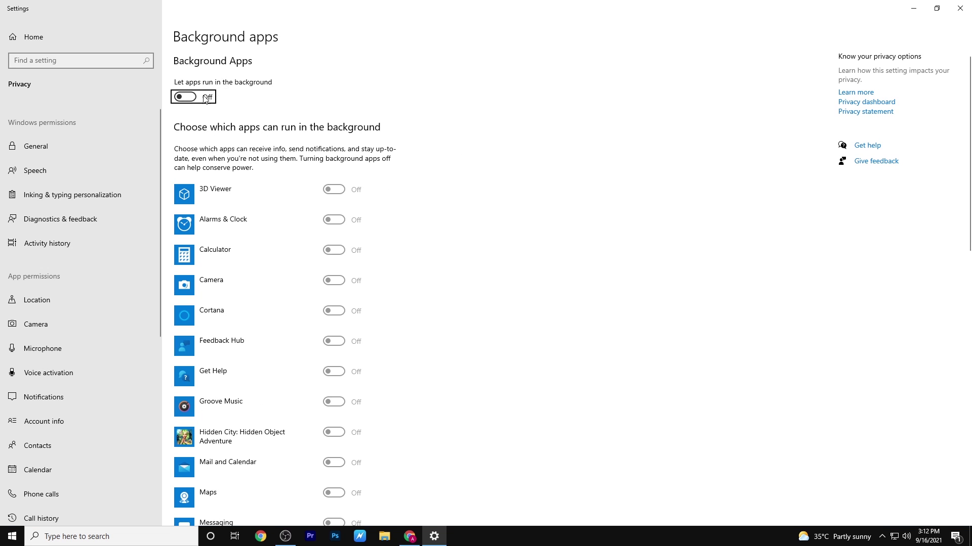
left_click(183, 97)
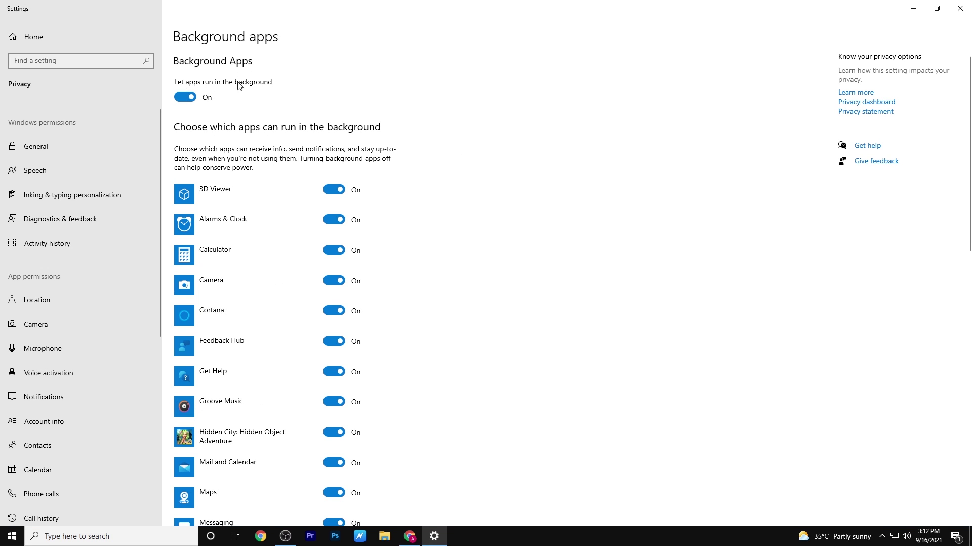
left_click(188, 98)
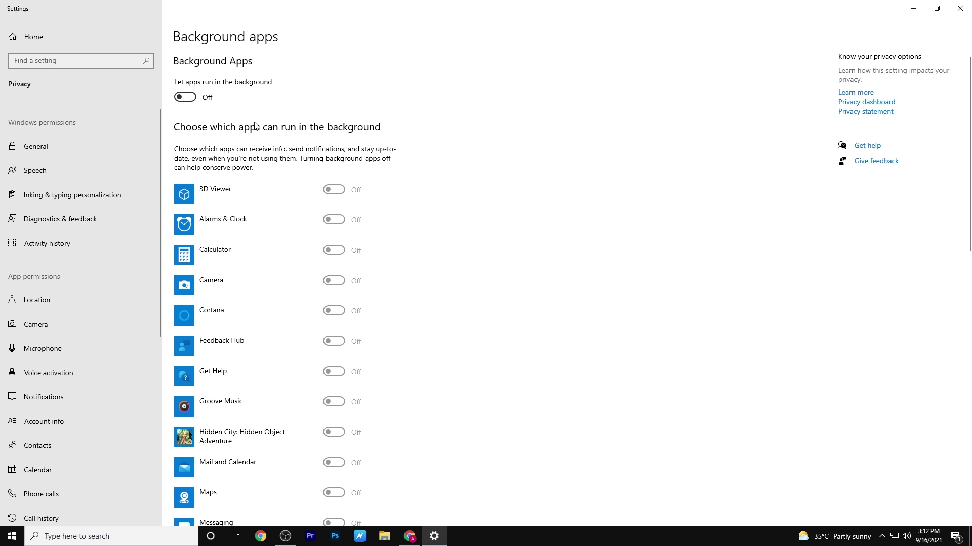
scroll(296, 237, "down", 10)
scroll(295, 234, "up", 10)
left_click(959, 8)
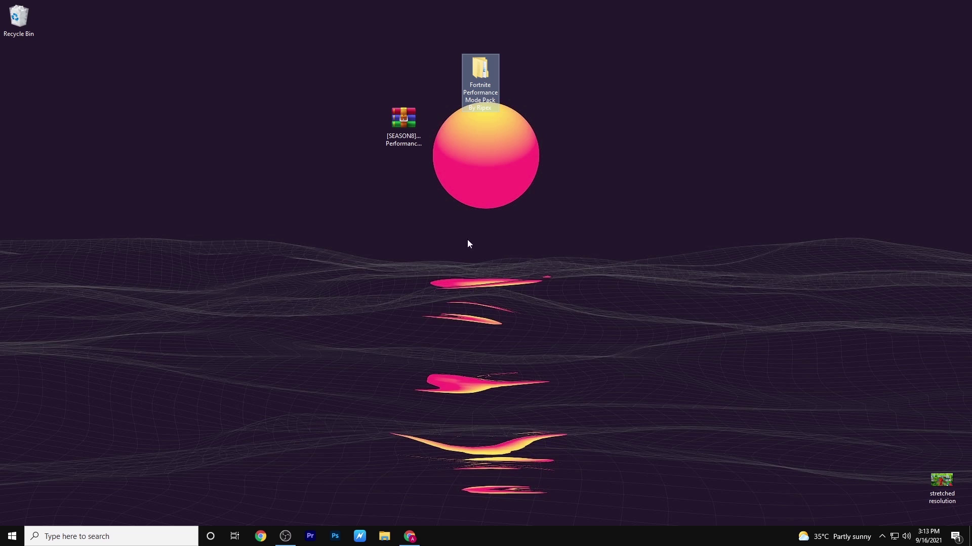
- Open Device Manager, run an automatic driver search for the Intel(R) HD Graphics display adapter, and close the update wizard
left_click(100, 537)
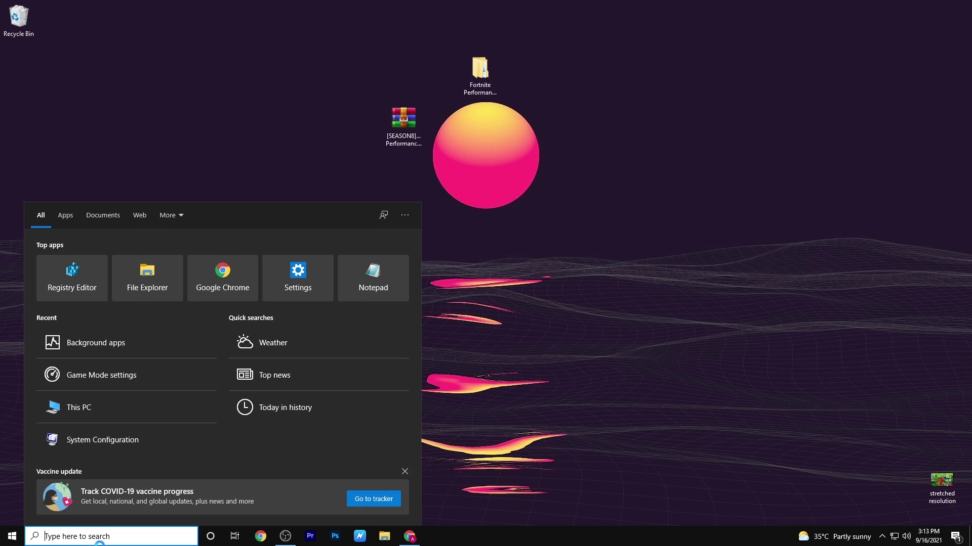
type("device")
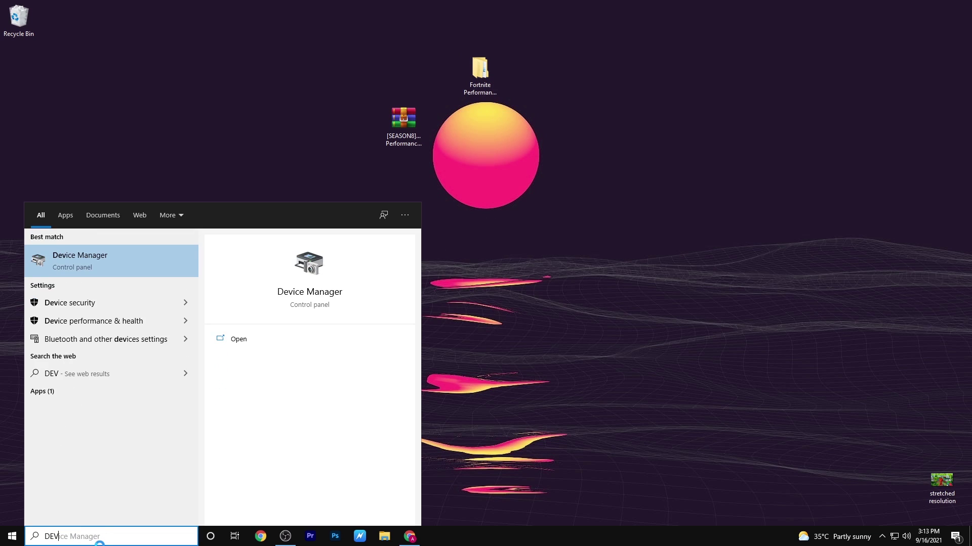
key("Return")
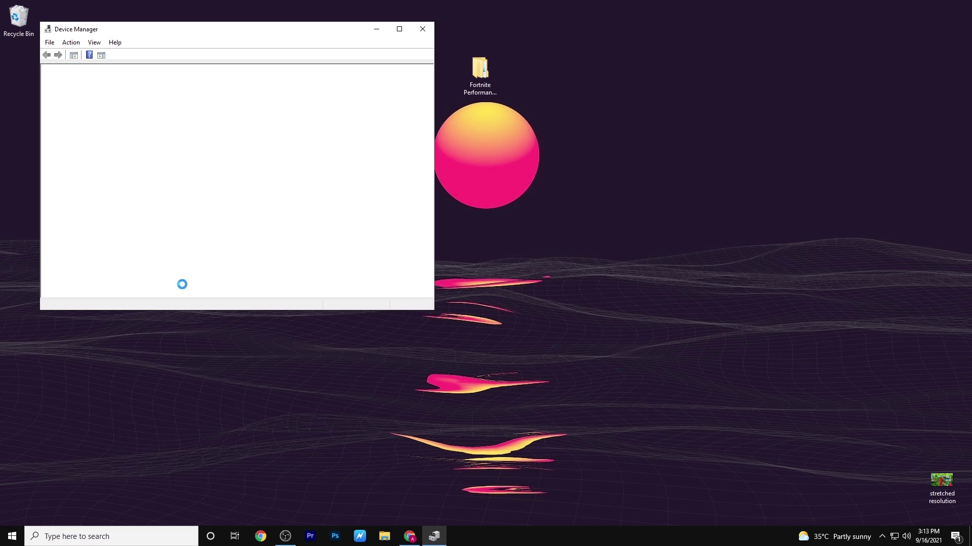
left_click(56, 105)
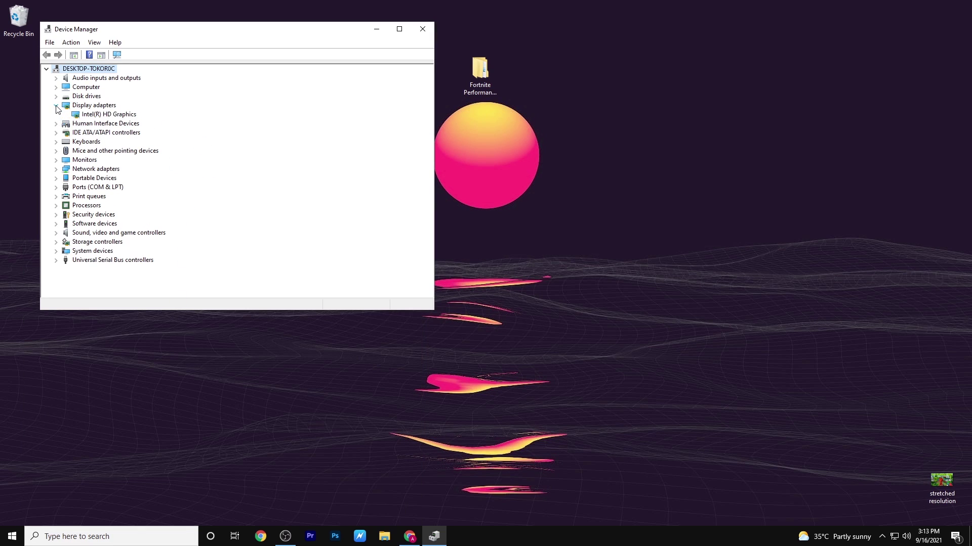
left_click(82, 117)
right_click(82, 117)
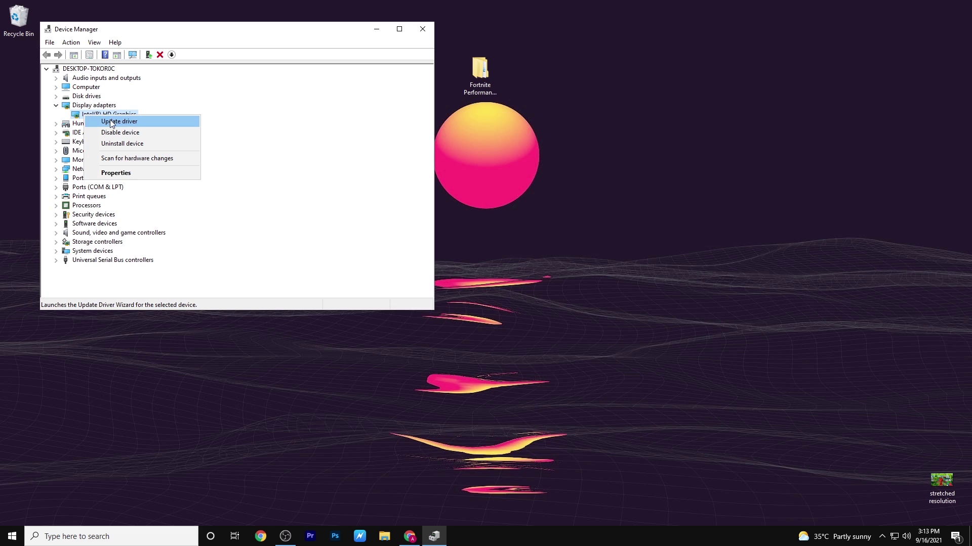
left_click(114, 123)
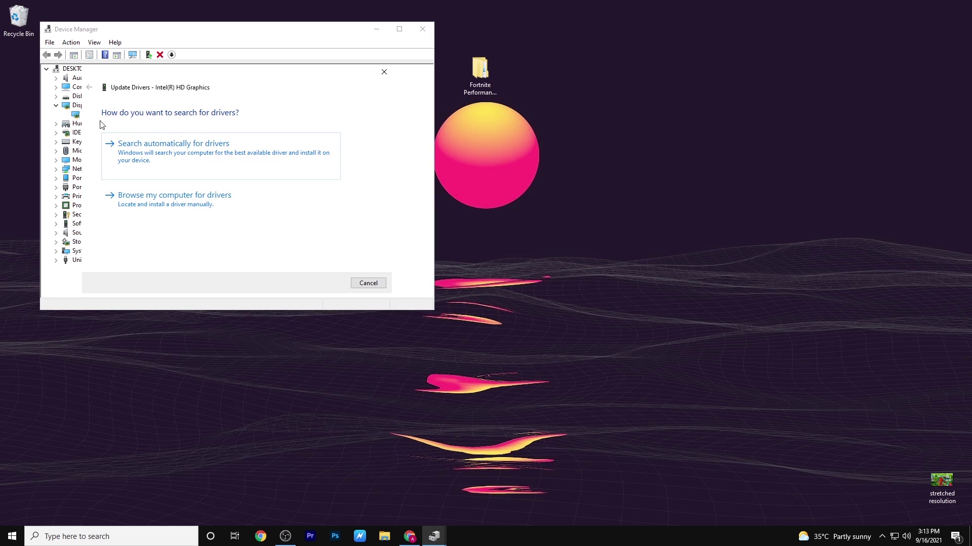
left_click(171, 152)
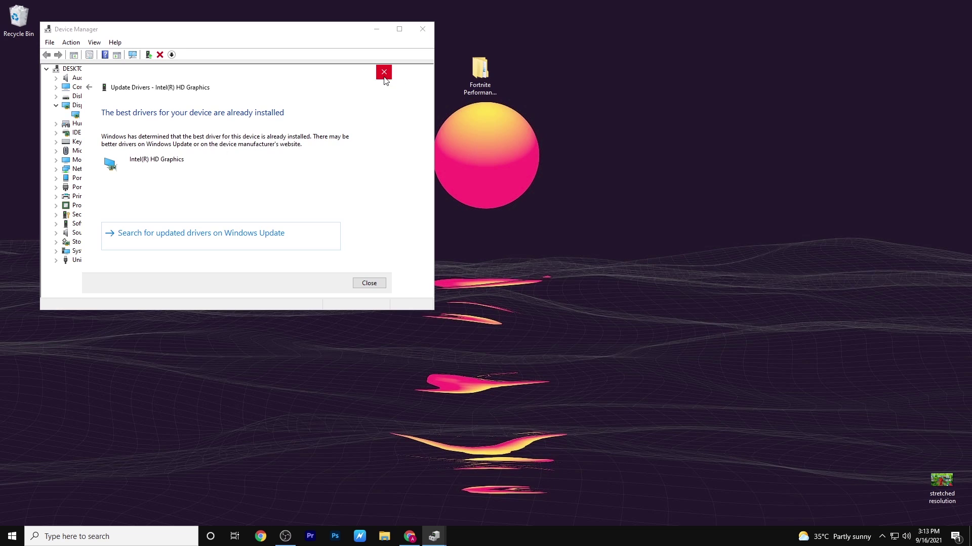
left_click(384, 72)
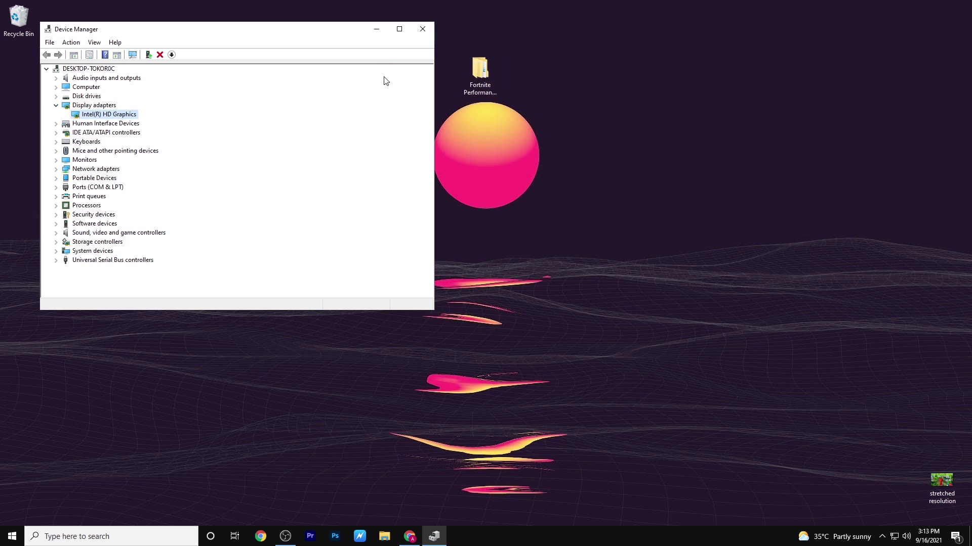
- Run an automatic driver update for the first HID Keyboard Device and close the update wizard
left_click(59, 144)
right_click(89, 152)
left_click(112, 158)
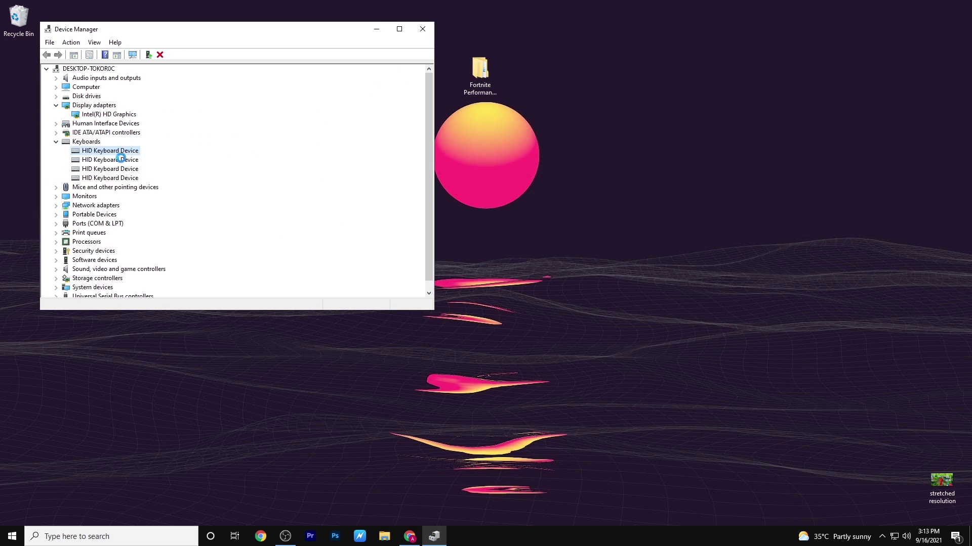
left_click(196, 147)
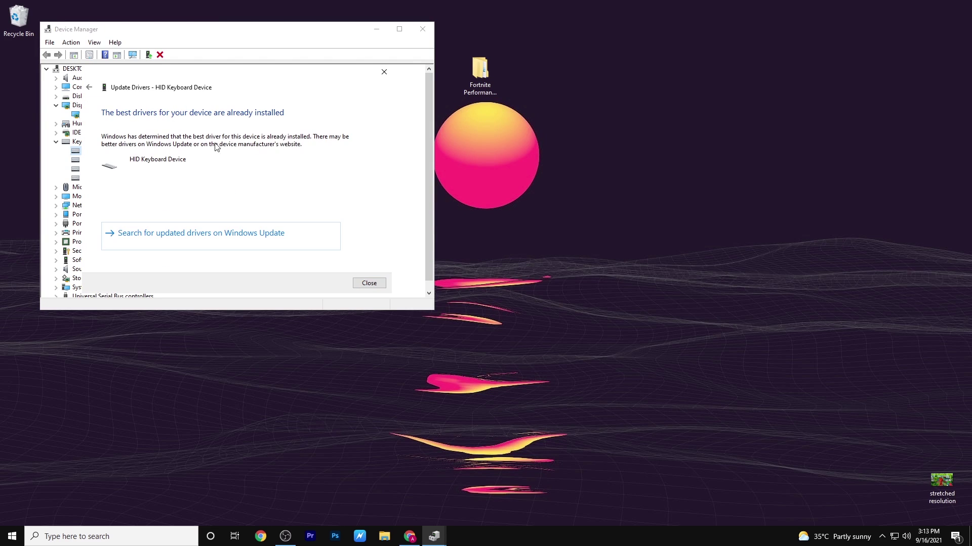
left_click(384, 71)
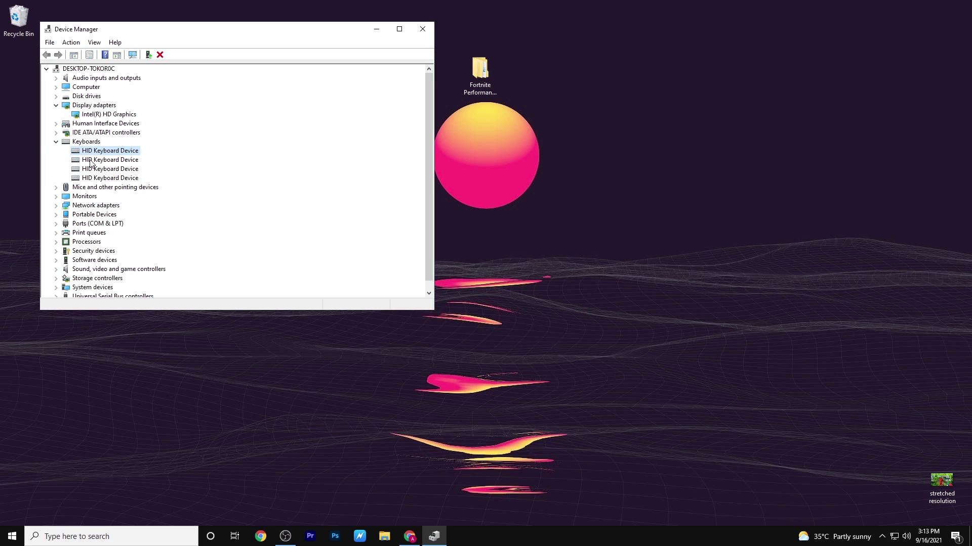
- Run an automatic driver update for the HID-compliant mouse, and close the wizard and Device Manager
scroll(93, 142, "down", 1)
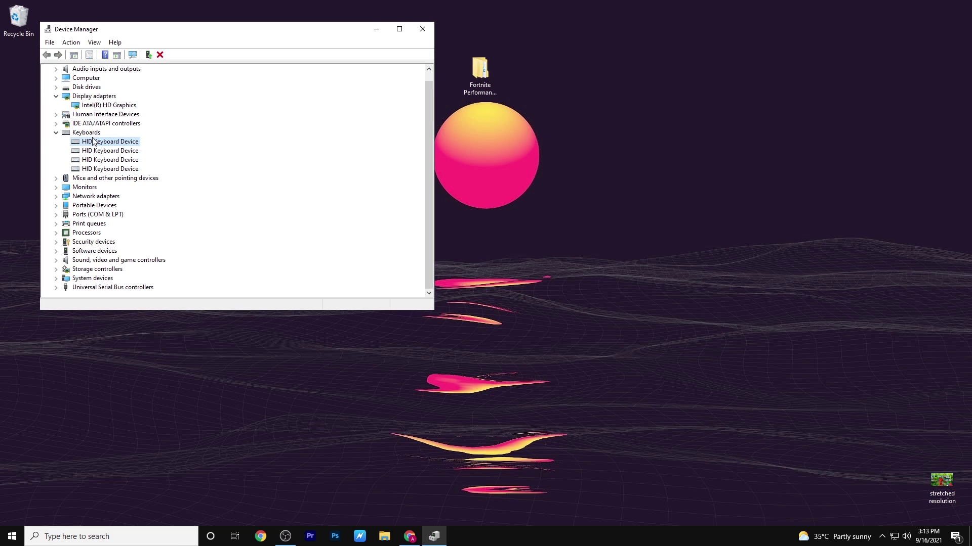
left_click(55, 179)
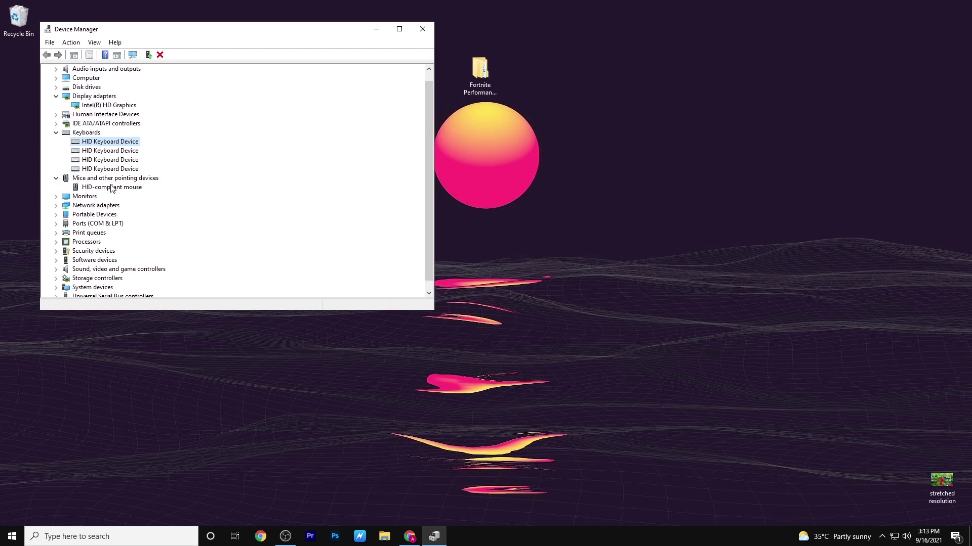
right_click(103, 188)
left_click(147, 196)
left_click(189, 168)
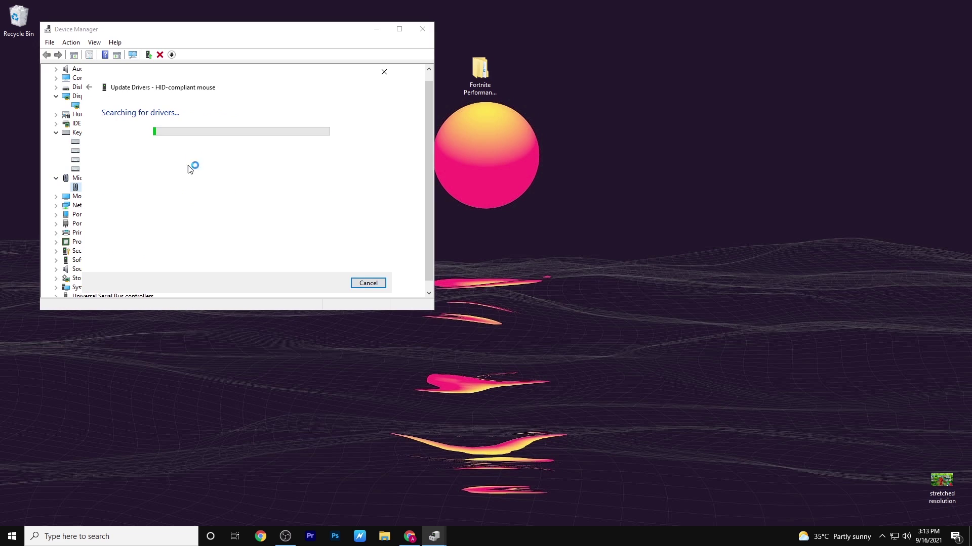
left_click(384, 72)
left_click(422, 29)
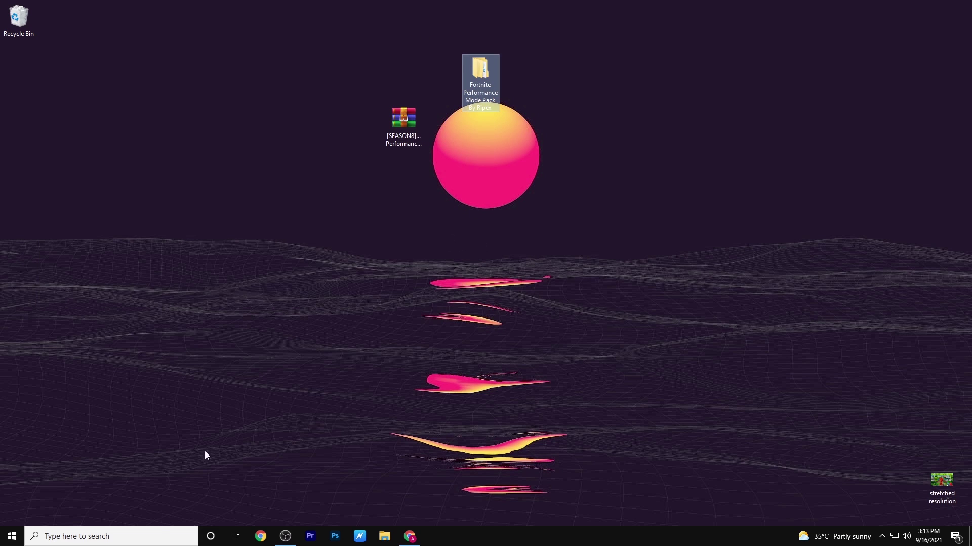
- Search Windows for Edit power plan and open the advanced power settings of the High performance plan
left_click(78, 538)
type("POW")
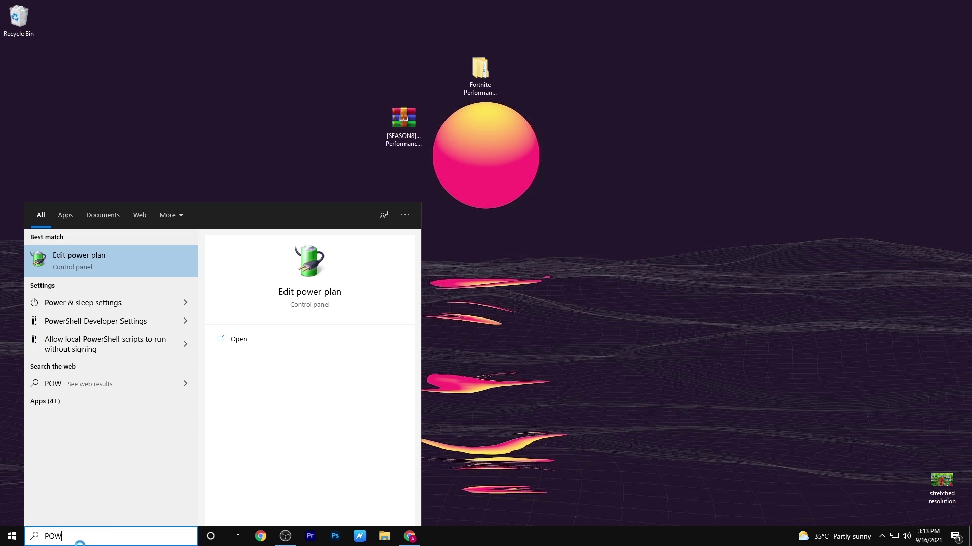
key("Return")
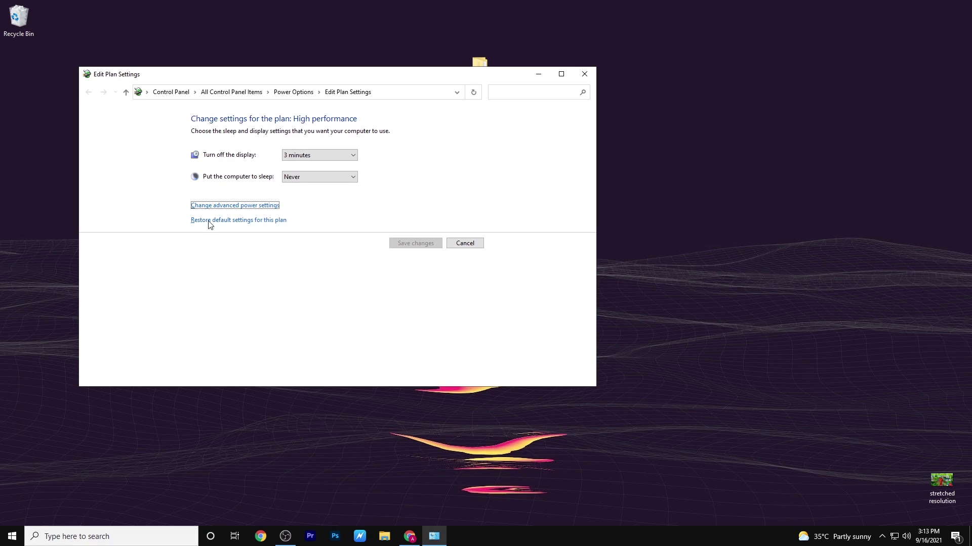
left_click(243, 207)
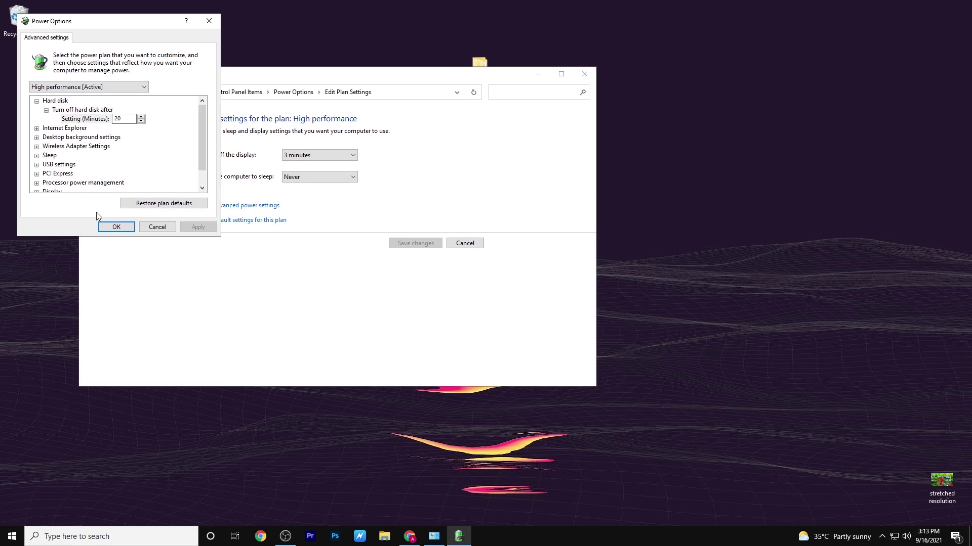
- Set the Power Saving Mode under Wireless Adapter Settings to Maximum Performance
scroll(89, 134, "down", 1)
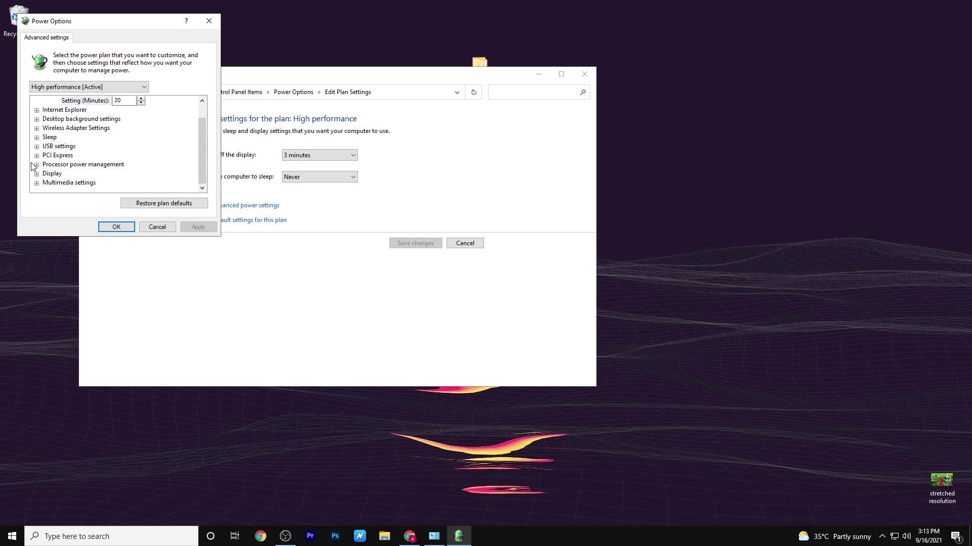
left_click(36, 128)
left_click(46, 137)
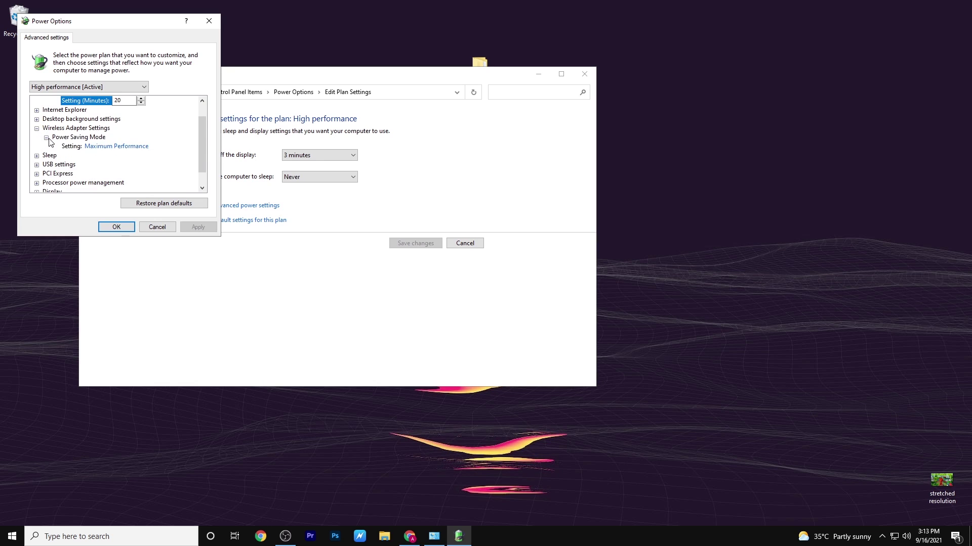
left_click(120, 146)
left_click(121, 147)
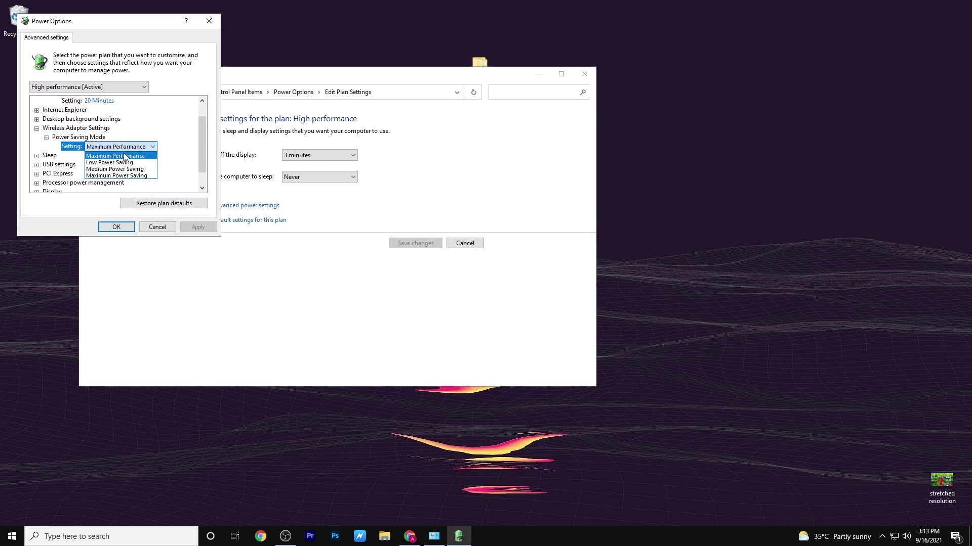
left_click(123, 155)
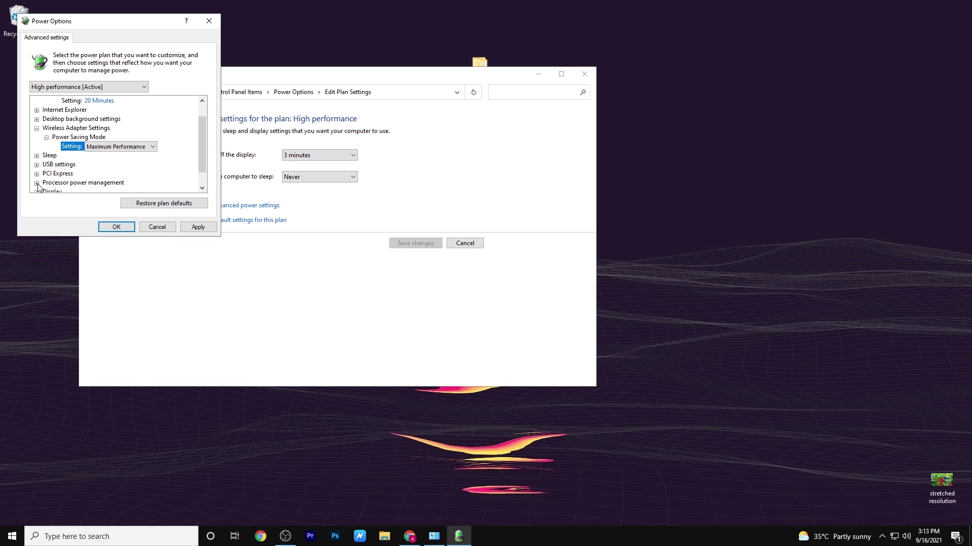
- Under Processor power management, set the minimum processor state and the core parking overutilization threshold to 100%
left_click(37, 183)
left_click(77, 129)
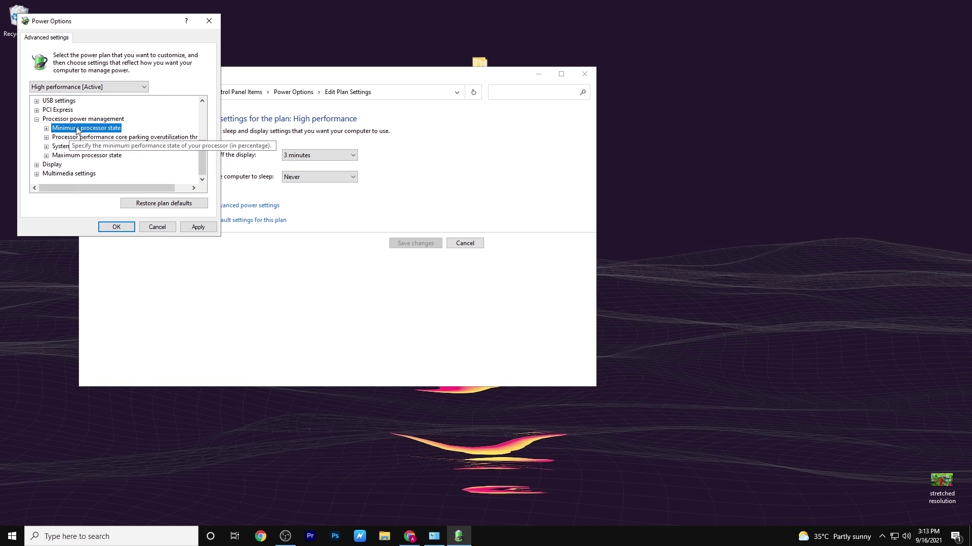
double_click(81, 129)
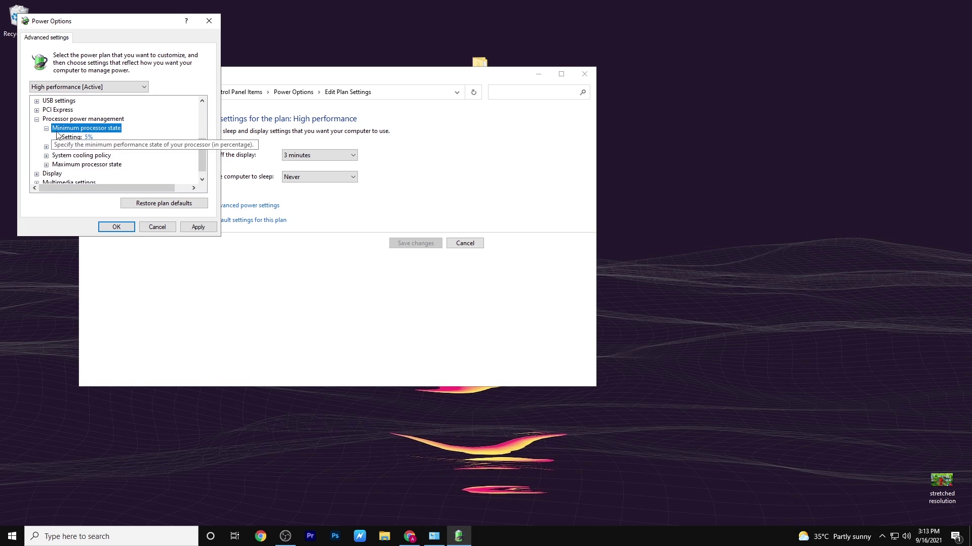
left_click(87, 138)
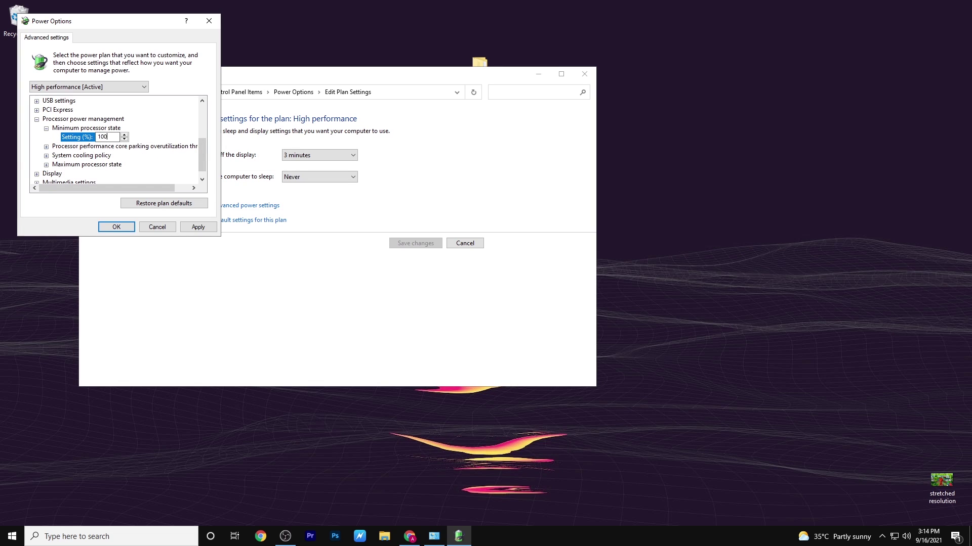
left_click(46, 147)
left_click(90, 155)
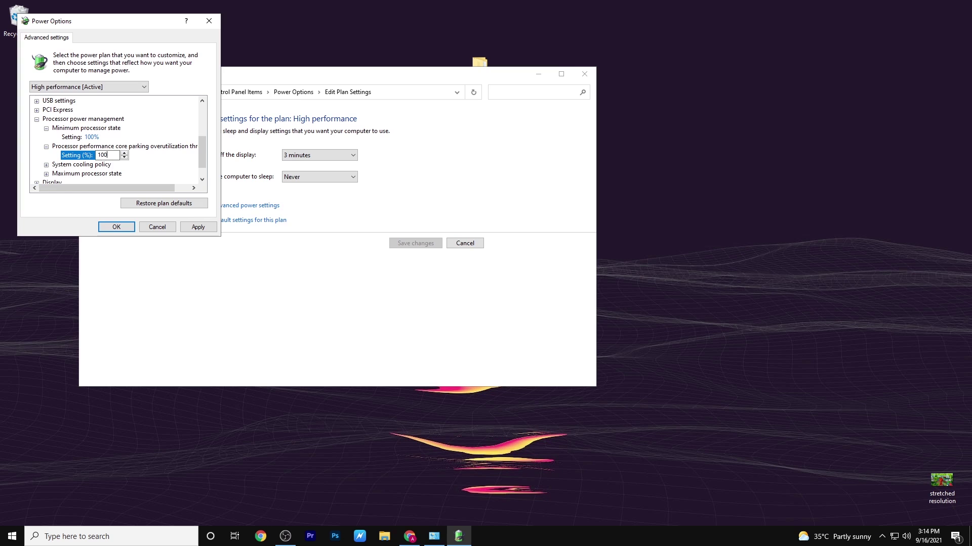
- Expand the system cooling policy and maximum processor state to check them, and apply and confirm the power option changes
left_click(46, 165)
scroll(47, 165, "down", 1)
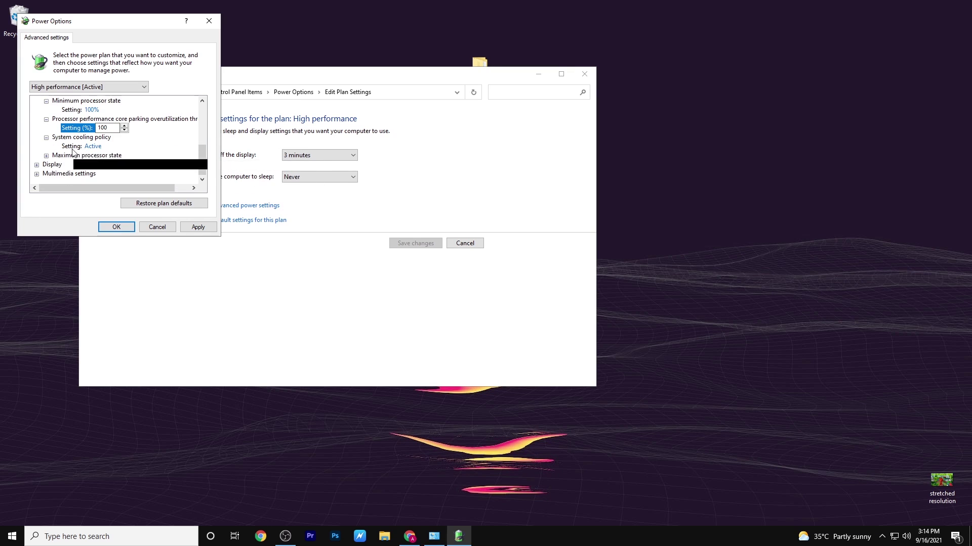
left_click(46, 157)
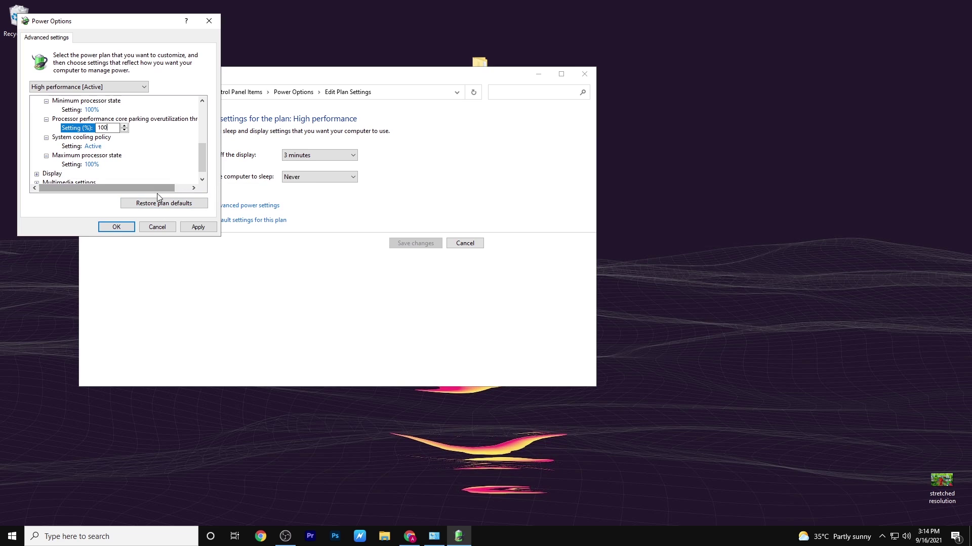
scroll(149, 147, "down", 1)
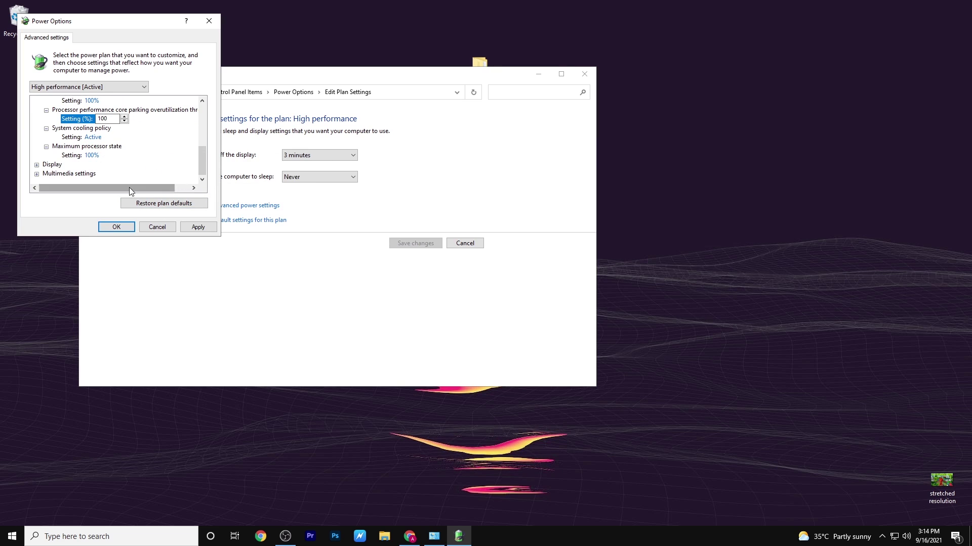
left_click(199, 228)
left_click(117, 227)
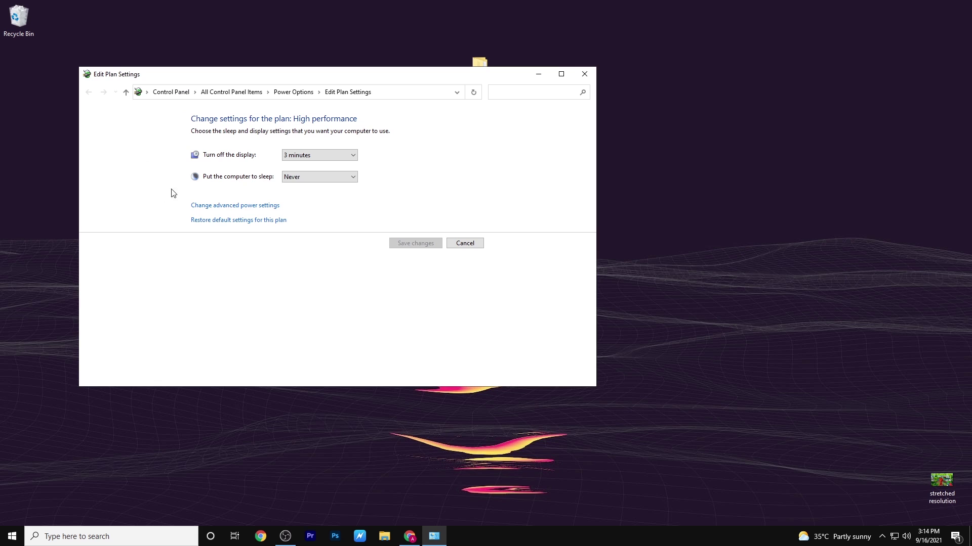
- Reopen the advanced power settings, review each Processor power management value, and close the Power Options dialog
left_click(226, 206)
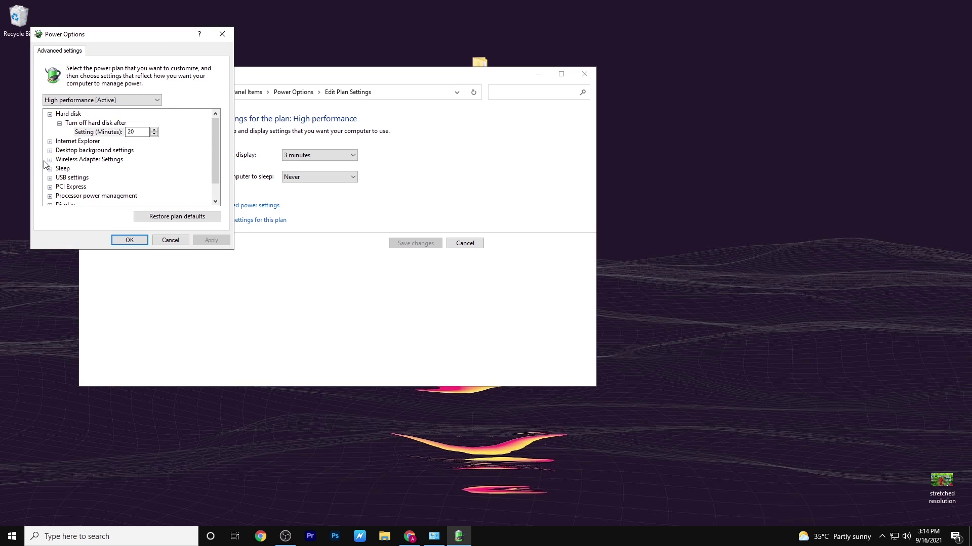
scroll(55, 181, "down", 1)
left_click(50, 178)
left_click(59, 160)
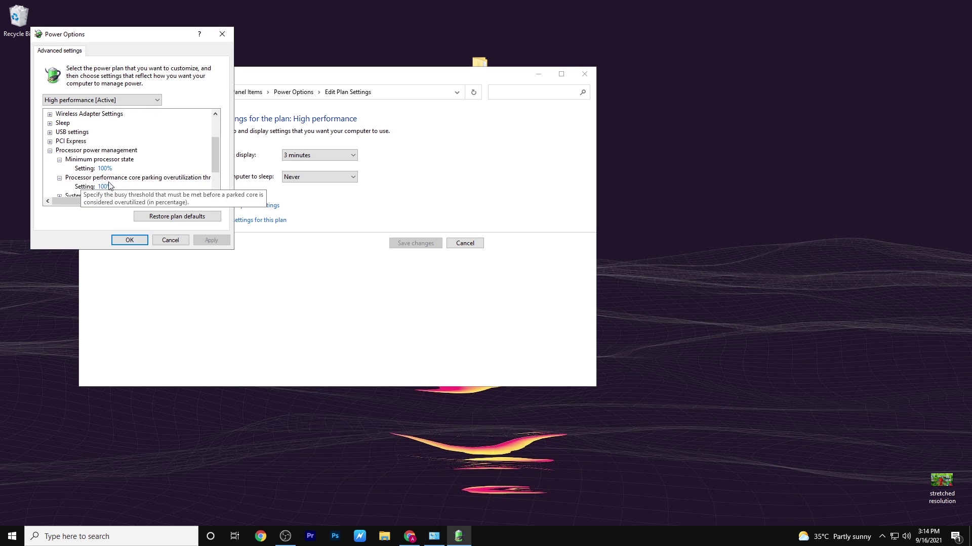
left_click(60, 179)
left_click(59, 169)
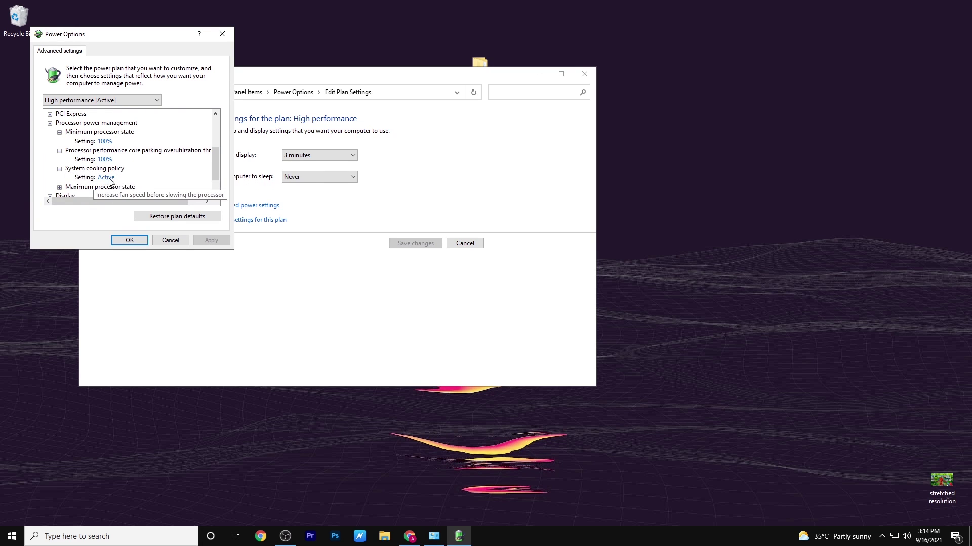
scroll(103, 184, "down", 1)
left_click(60, 168)
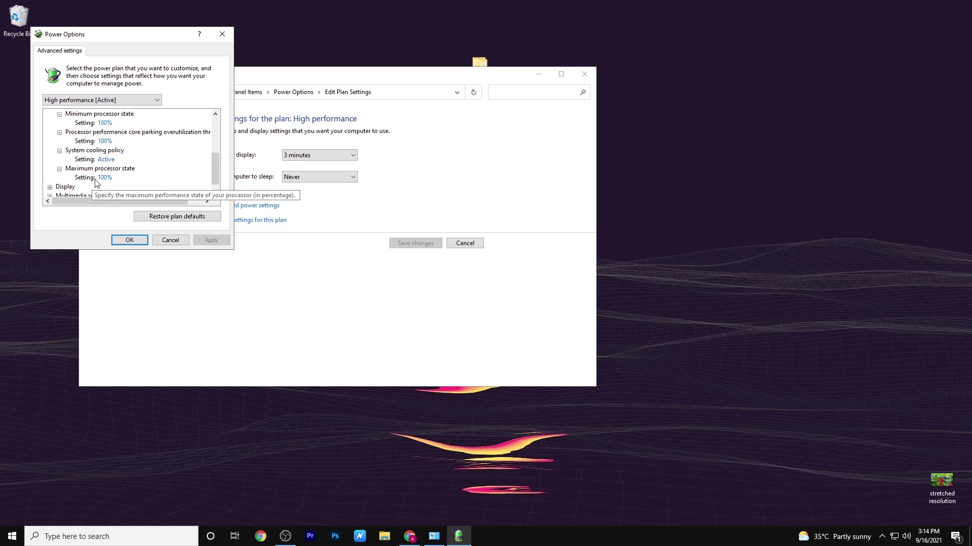
left_click(218, 34)
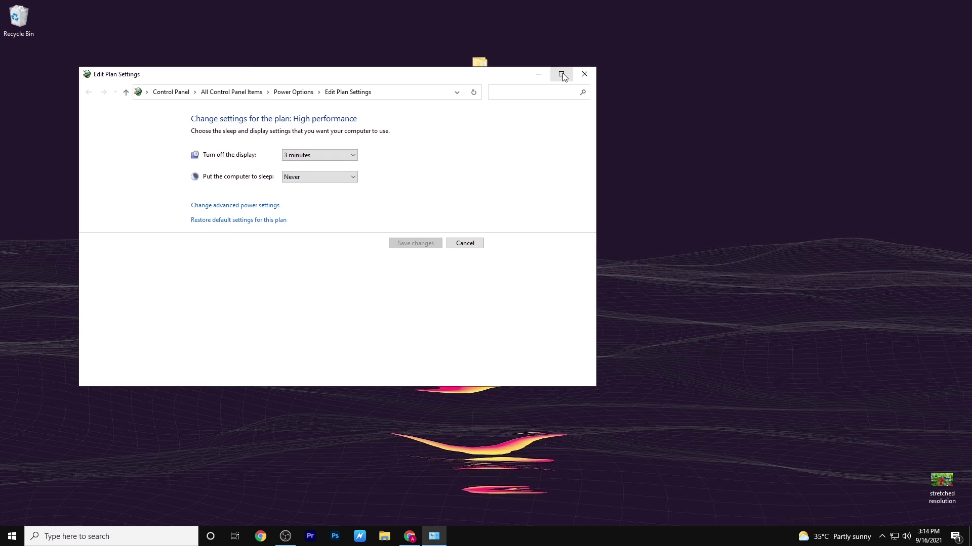
- Close the plan settings window, open the desktop's display settings, and set the scaling of text, apps and other items to 100% (Recommended)
left_click(584, 74)
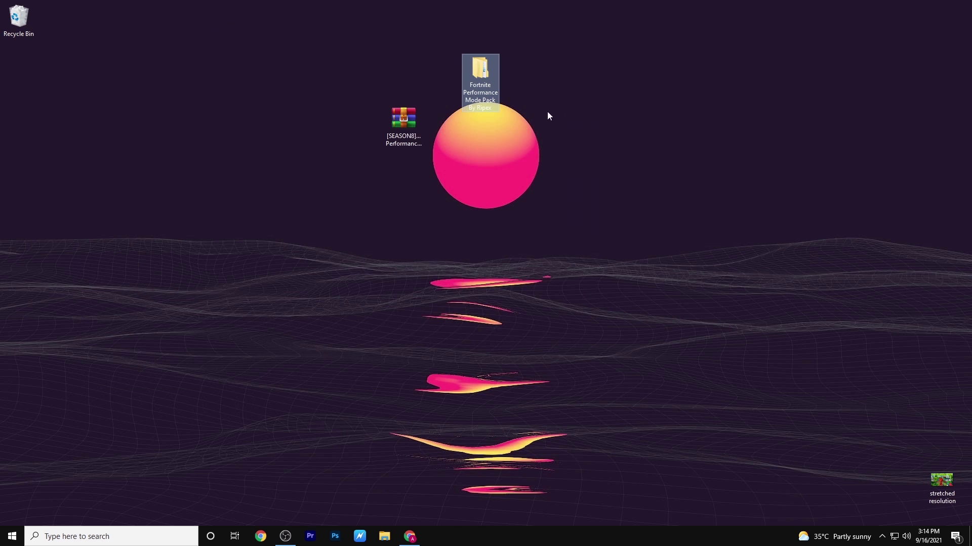
right_click(529, 195)
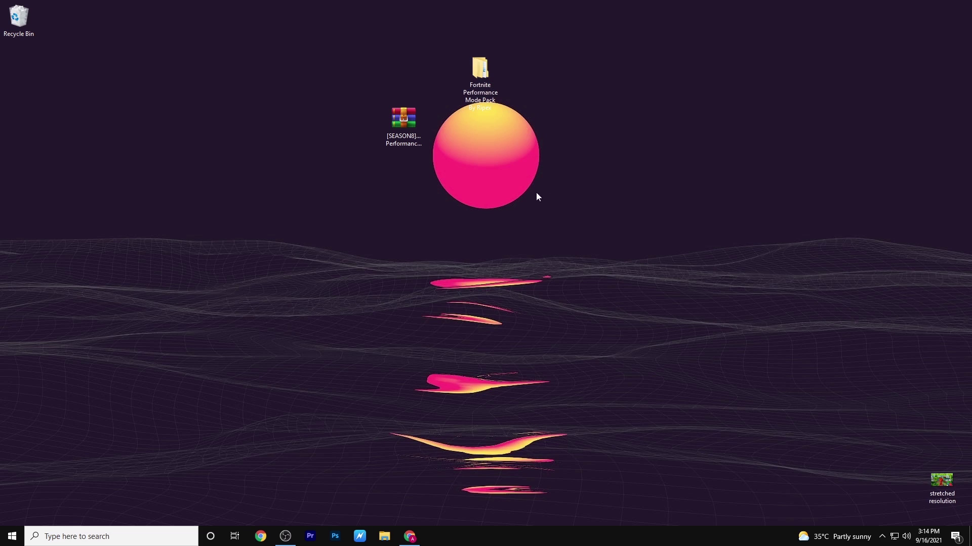
left_click(575, 315)
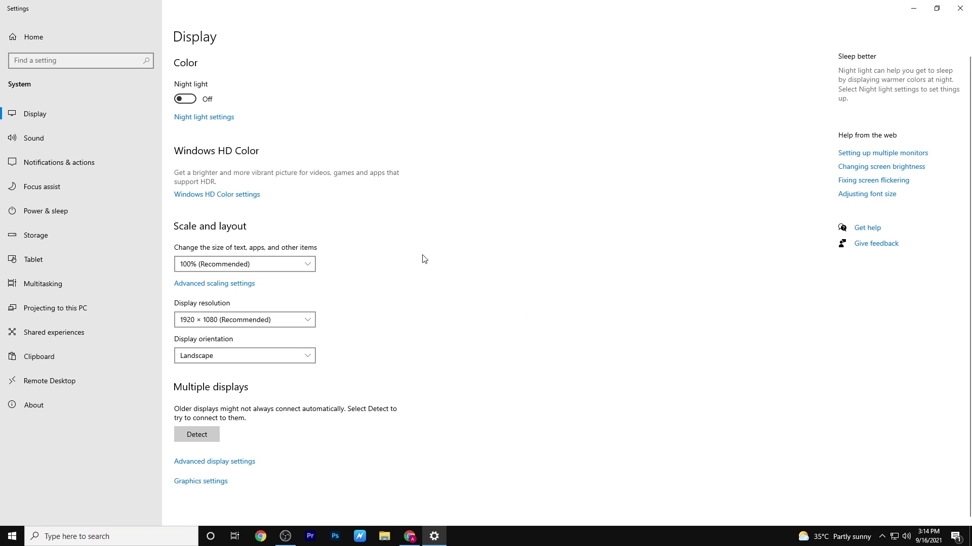
left_click(191, 264)
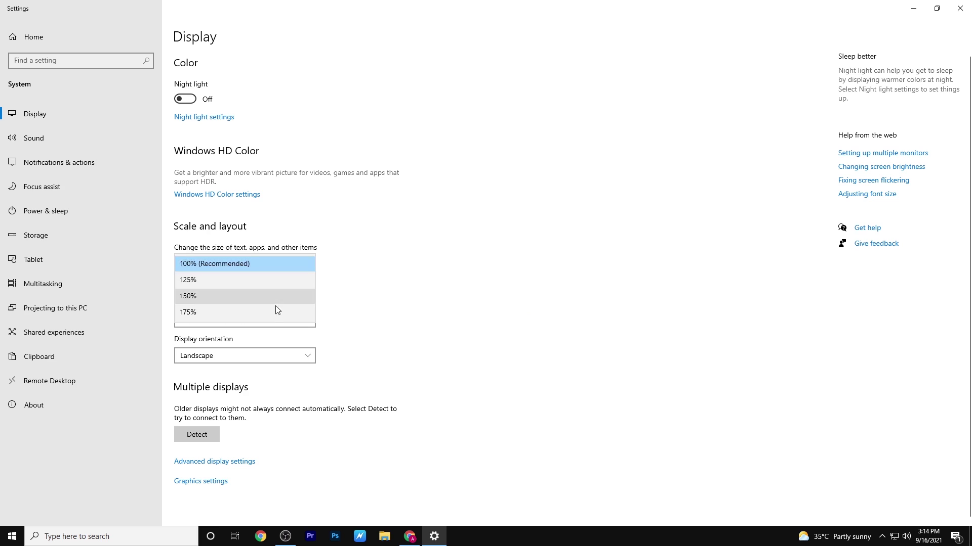
left_click(186, 264)
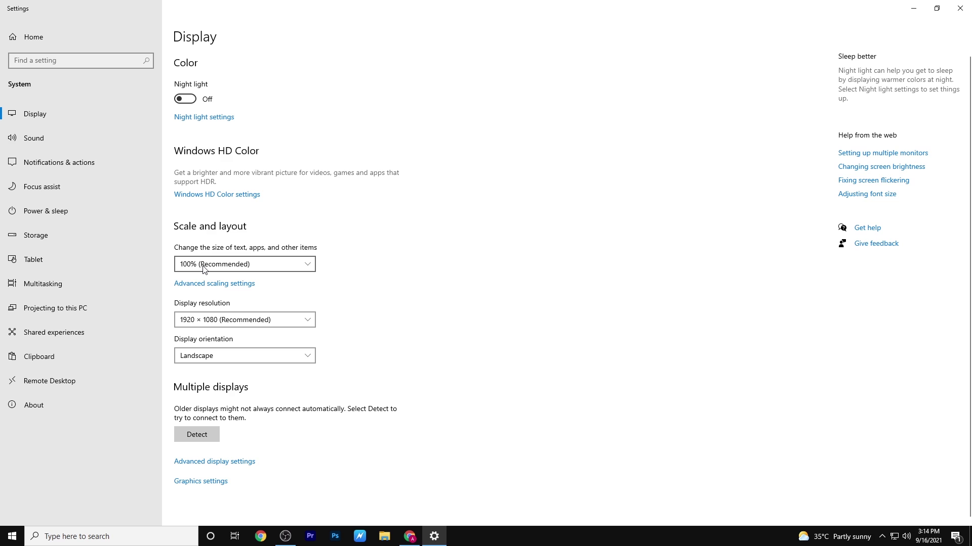
- Check the graphics adapter's device status through the advanced display settings for Display 1, and close the property dialogs and Settings
left_click(205, 461)
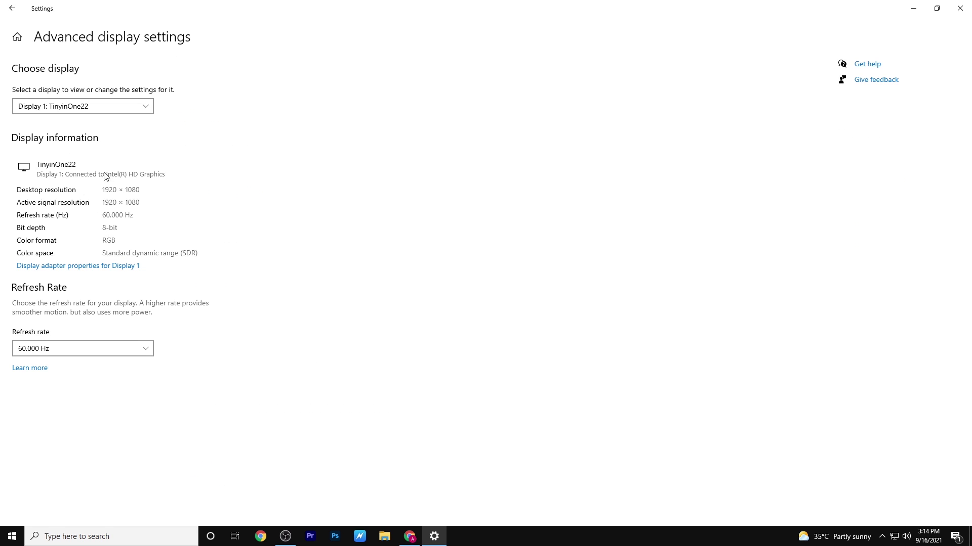
left_click(81, 266)
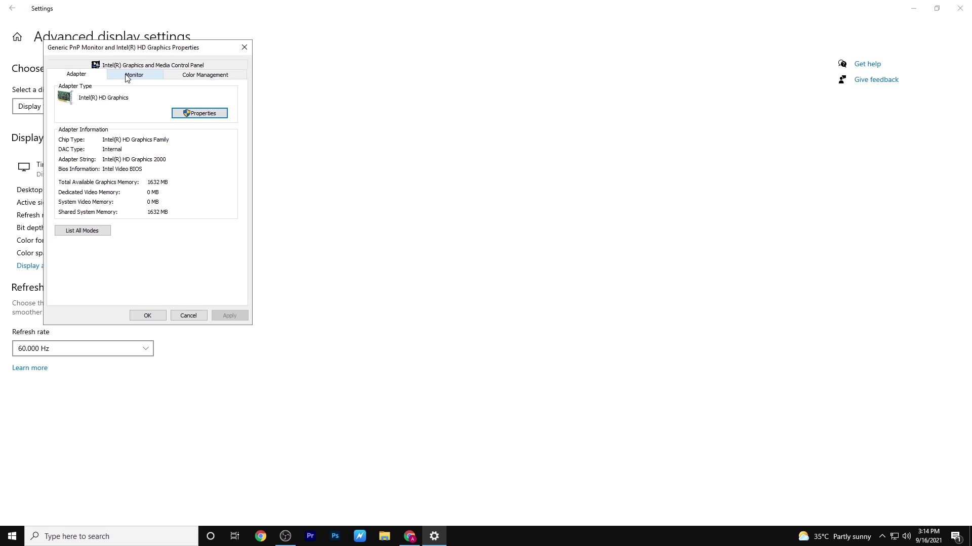
left_click(191, 113)
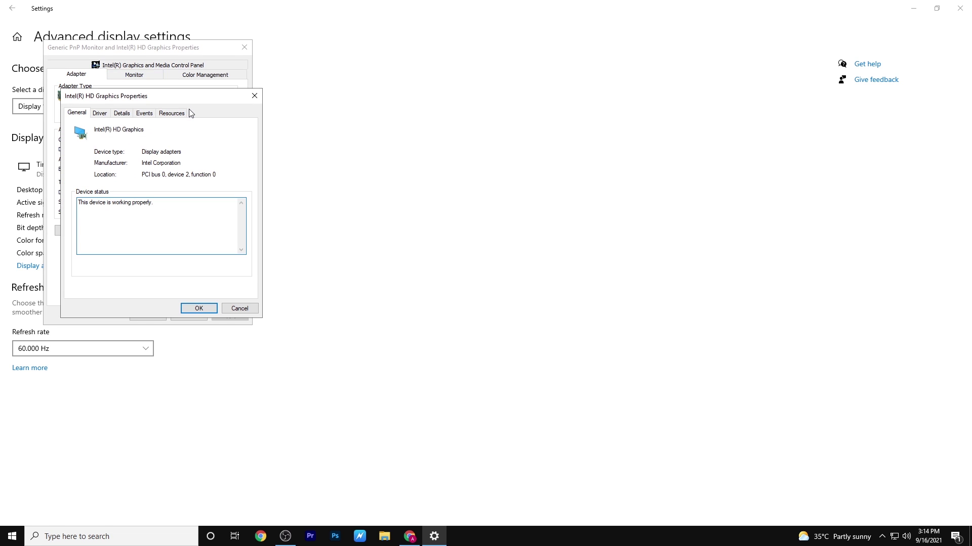
left_click_drag(159, 207, 59, 208)
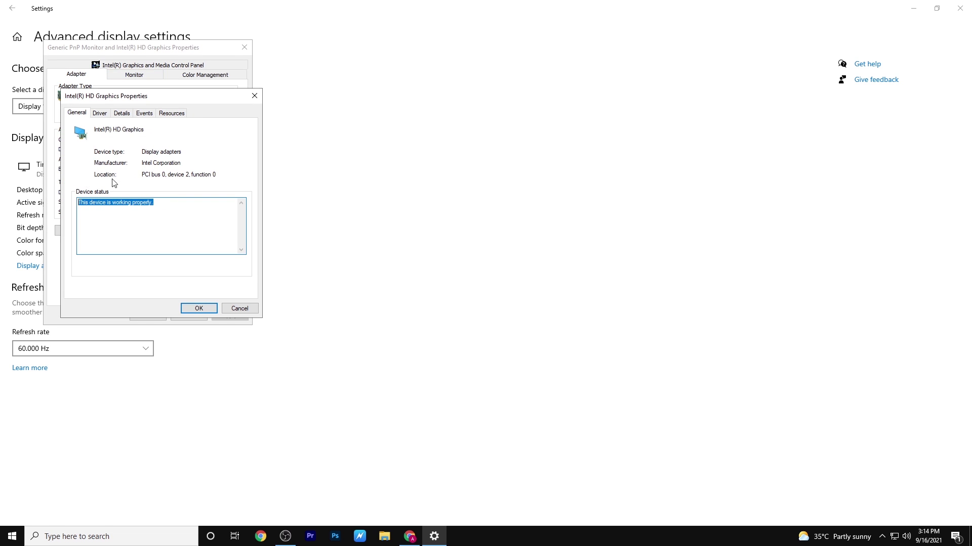
left_click(254, 96)
left_click(245, 47)
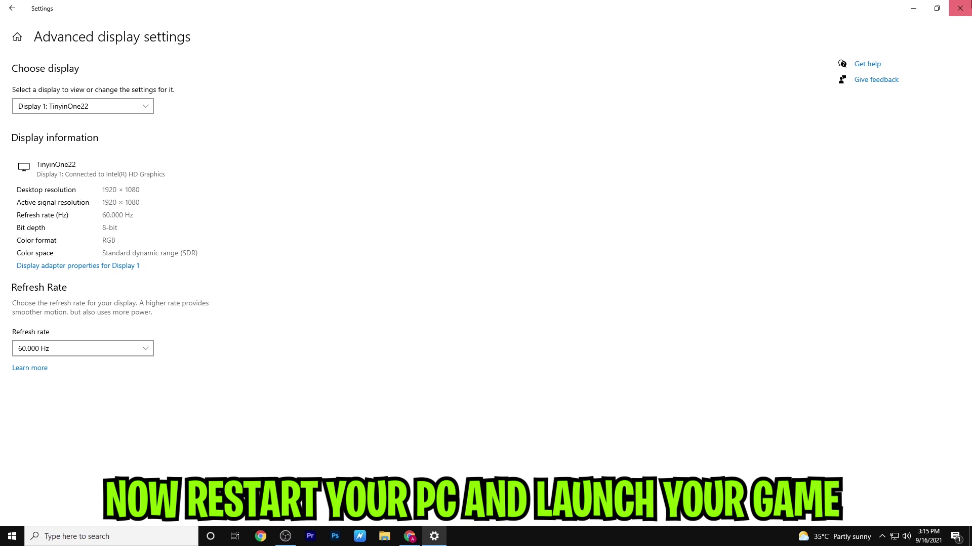
key("alt+F4")
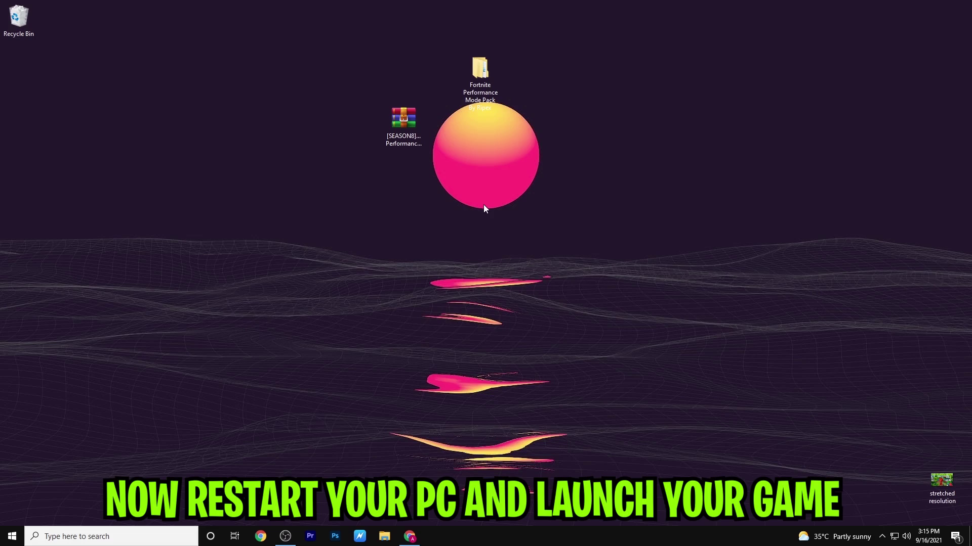